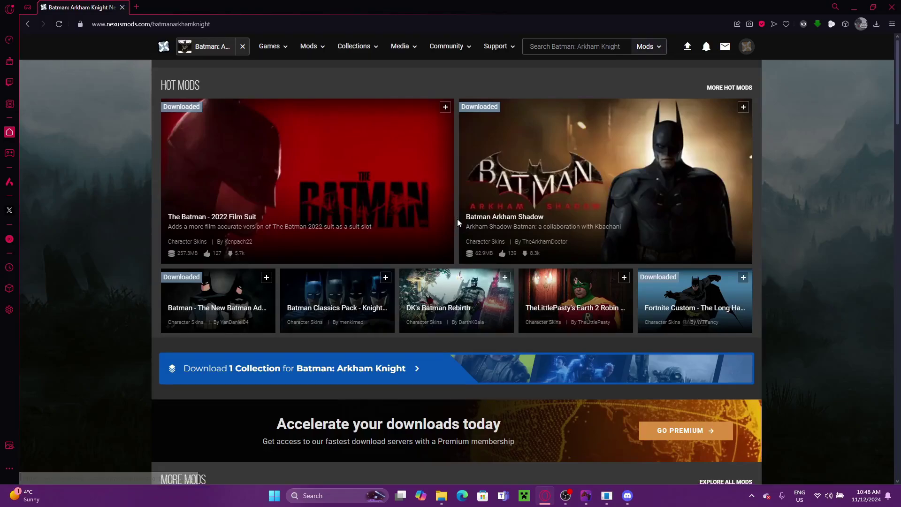
Step: Search the Batman: Arkham Knight mods for "TFC" and look through the list of matching mods
scroll(474, 234, down, 3)
scroll(511, 210, down, 3)
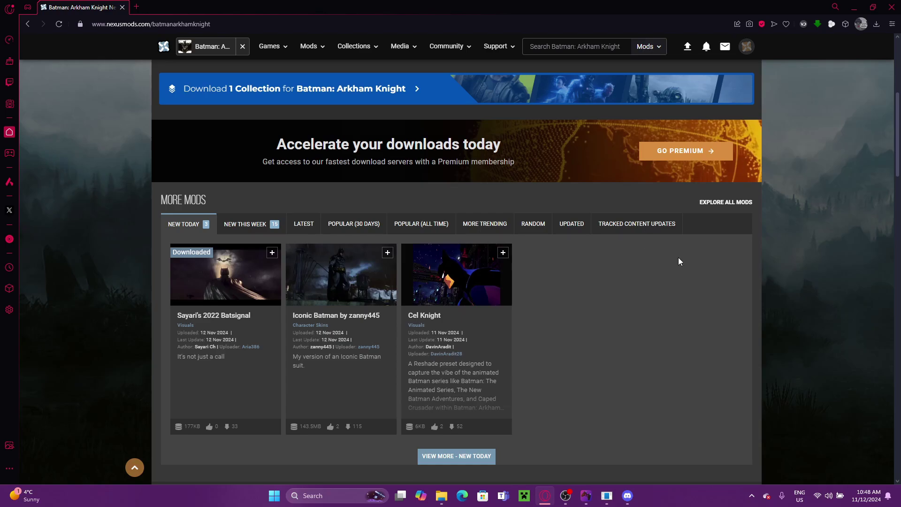
scroll(678, 257, up, 2)
click(586, 42)
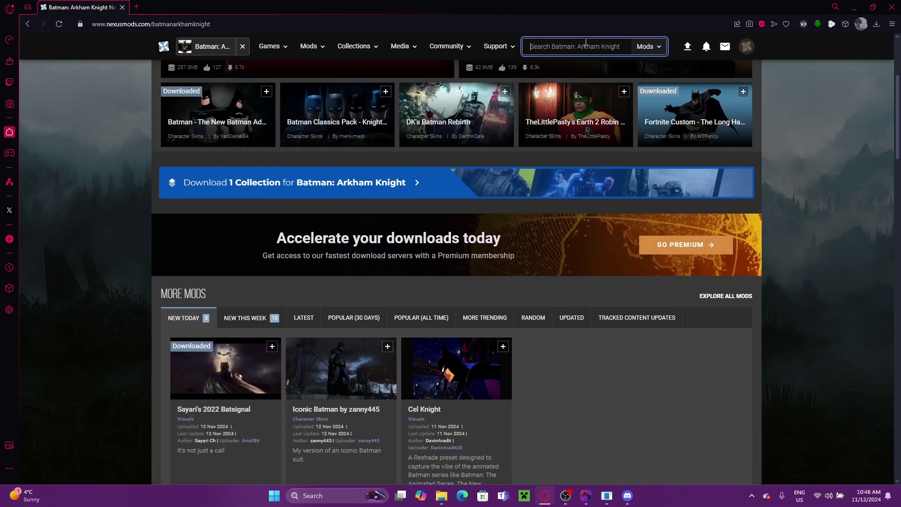
text(TFC)
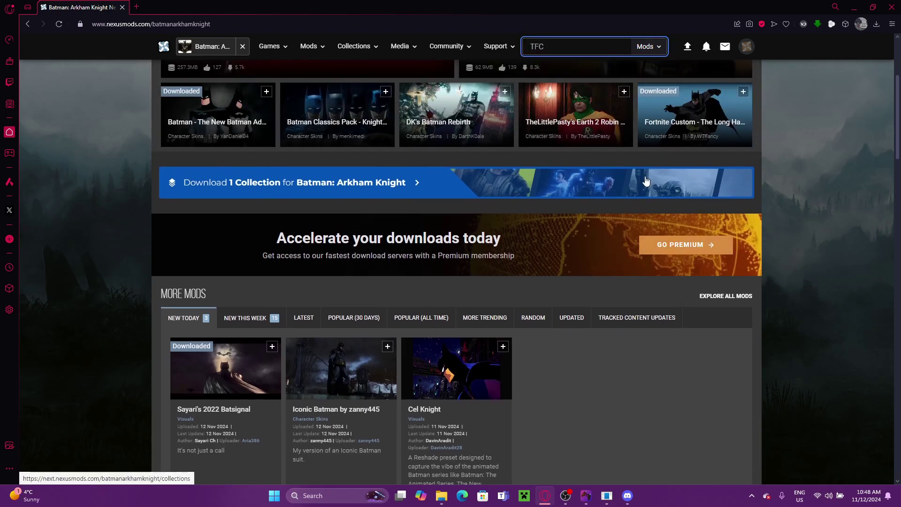
scroll(643, 123, down, 6)
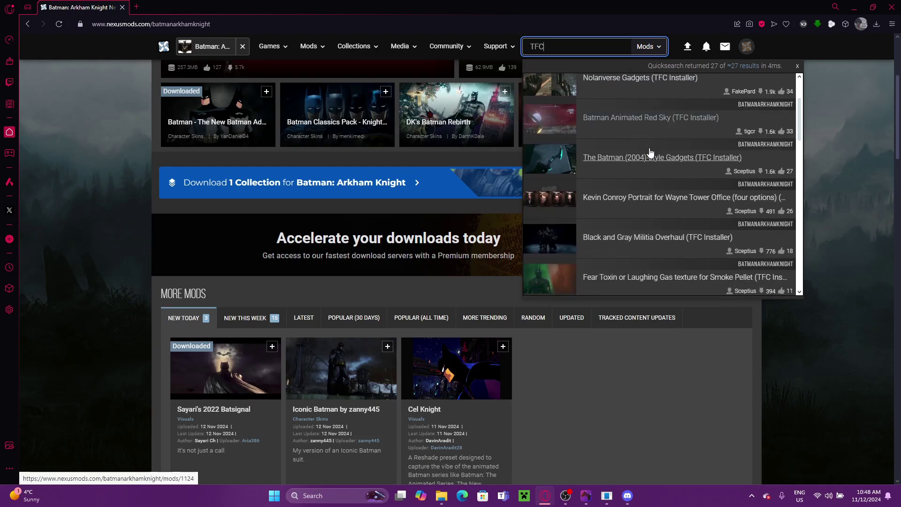
scroll(683, 189, down, 4)
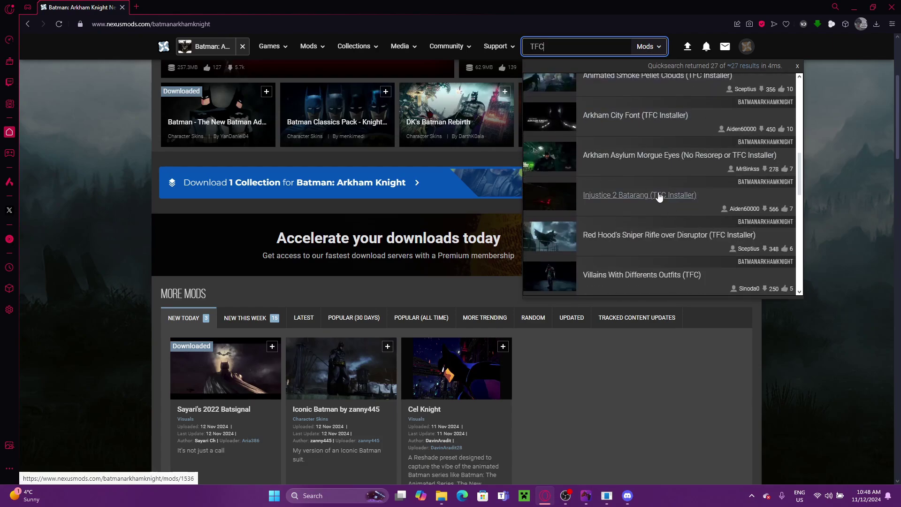
scroll(684, 148, down, 5)
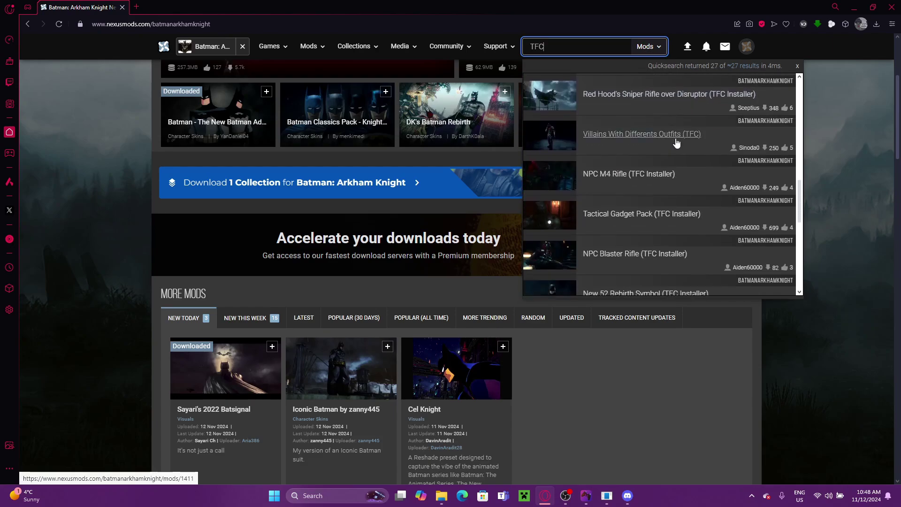
scroll(678, 206, down, 3)
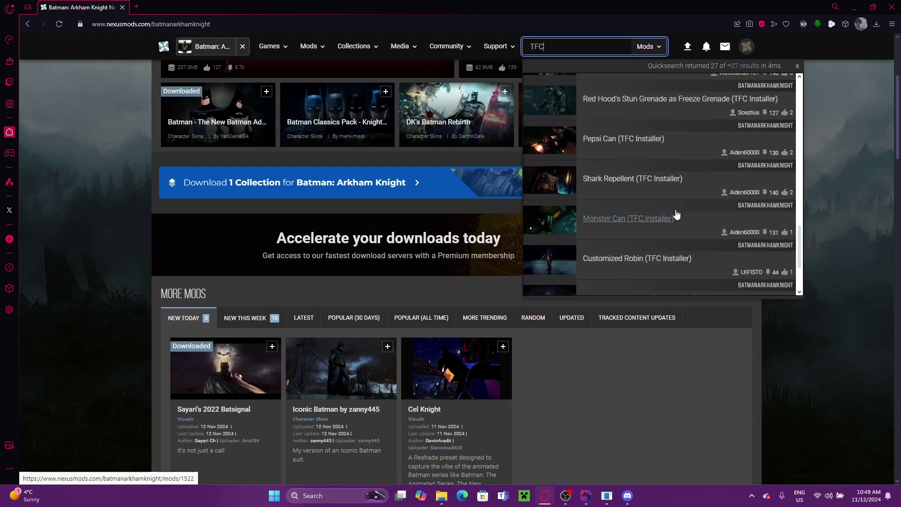
scroll(679, 255, down, 7)
click(699, 333)
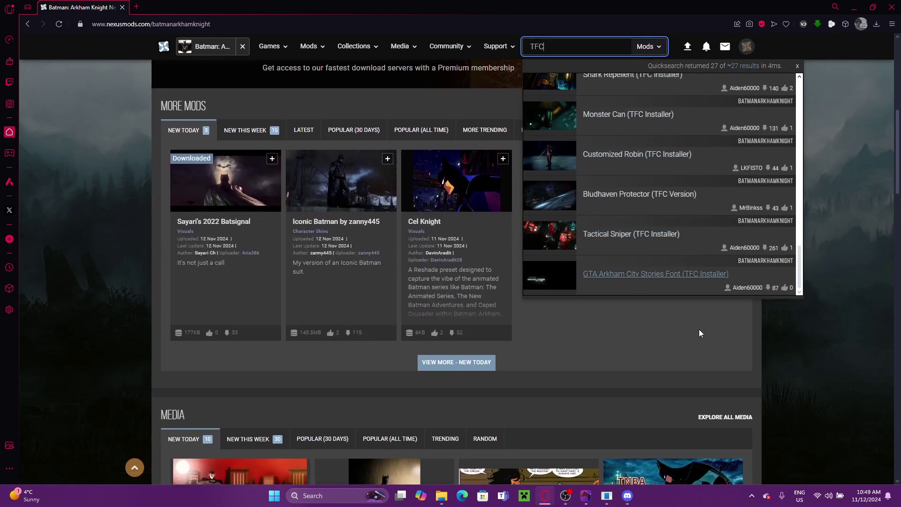
Step: Open the Sayari's 2022 Batsignal mod page and expand its requirements
scroll(661, 214, up, 2)
click(193, 293)
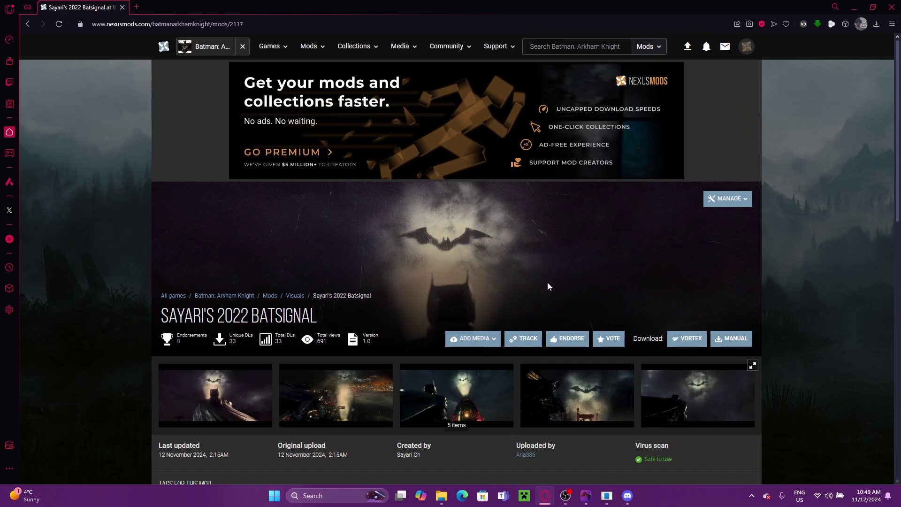
scroll(580, 283, down, 4)
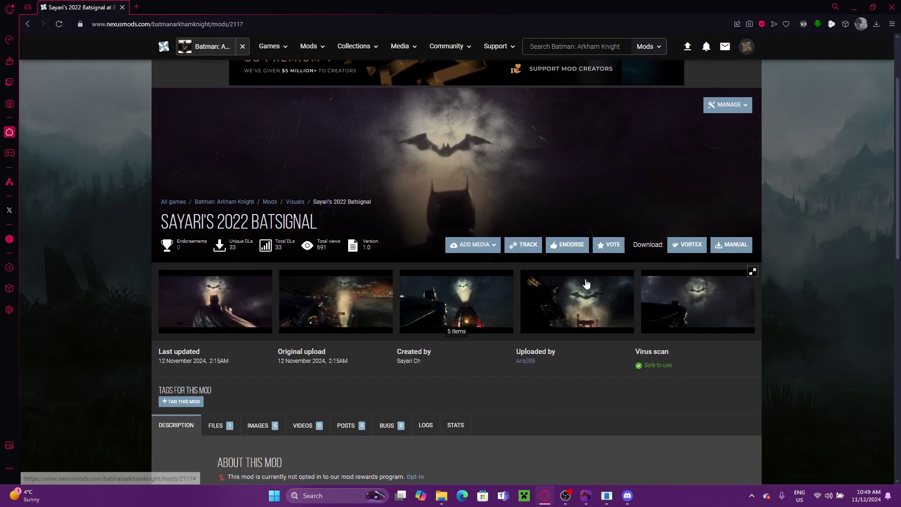
scroll(469, 220, up, 2)
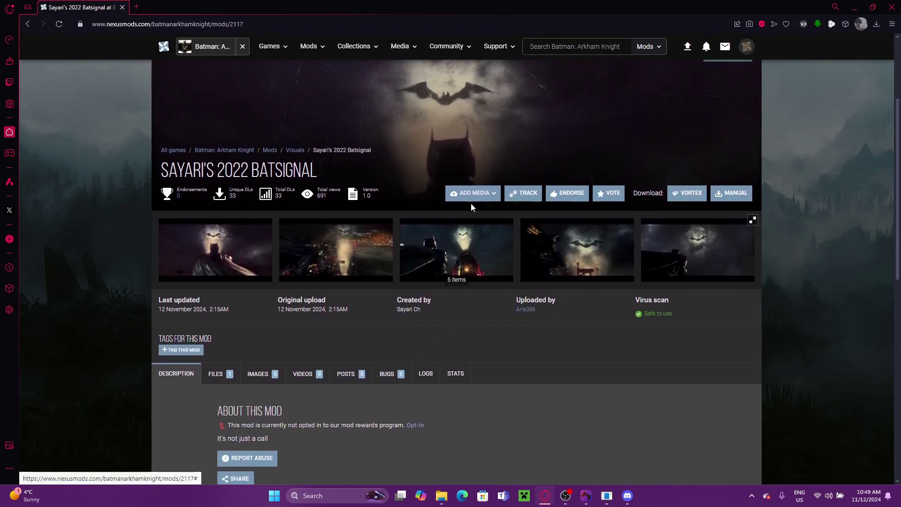
scroll(587, 84, down, 2)
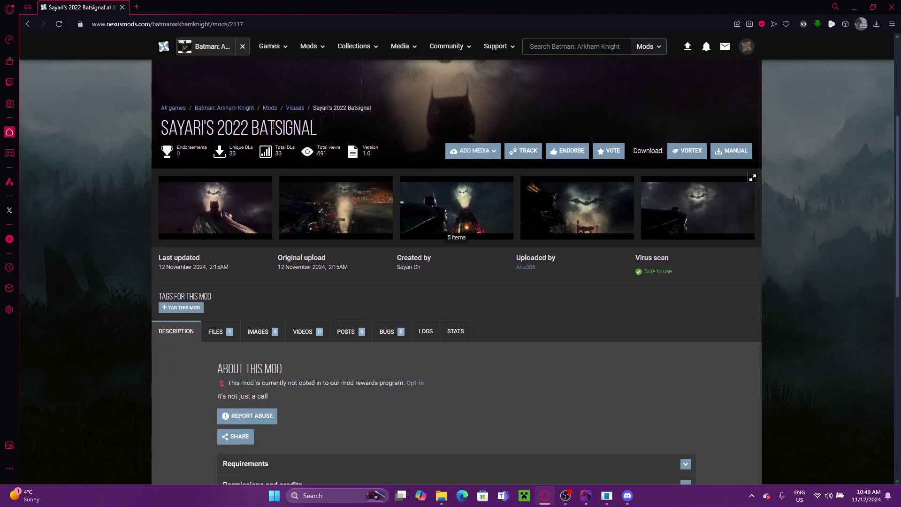
scroll(422, 197, down, 3)
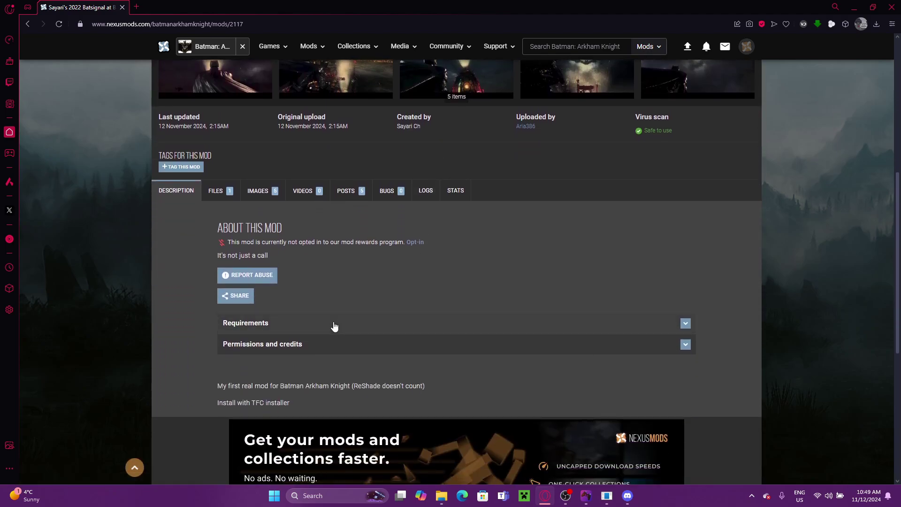
click(334, 323)
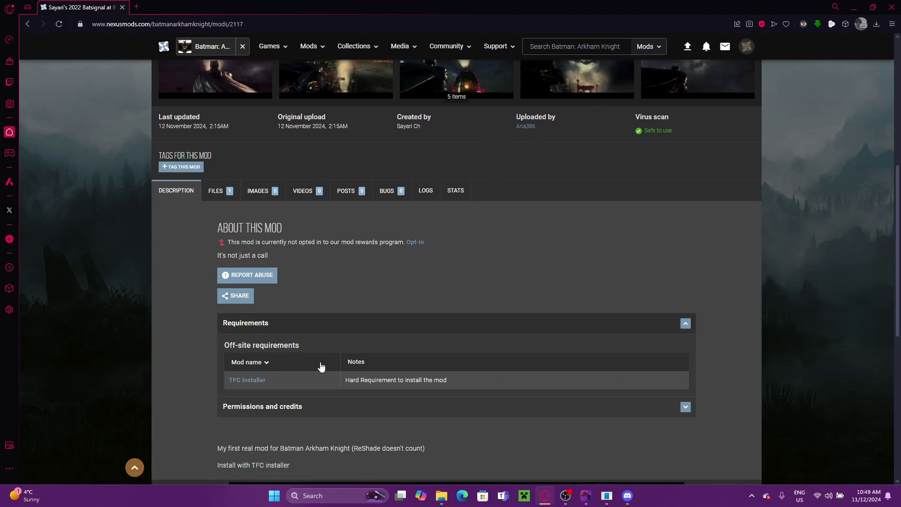
Step: Open the required TFC Installer's page in a new browser tab and switch to it
middle_click(251, 386)
click(187, 4)
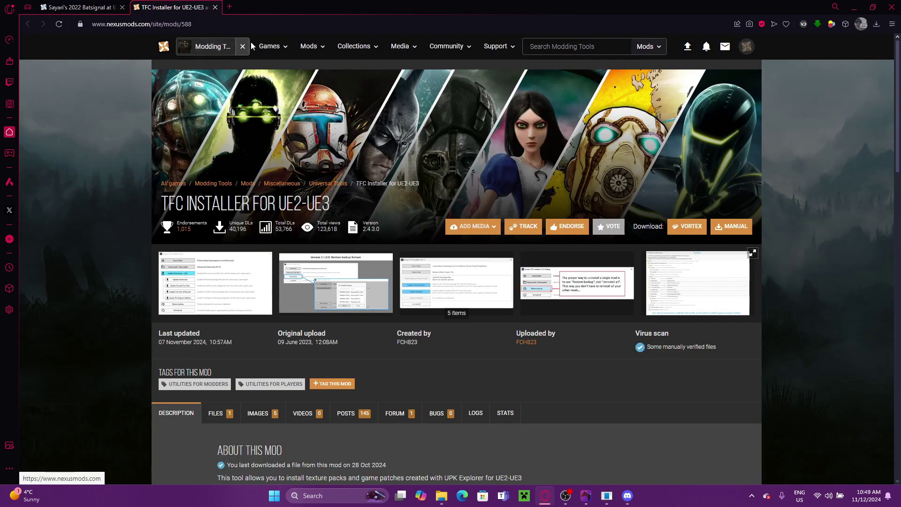
click(270, 46)
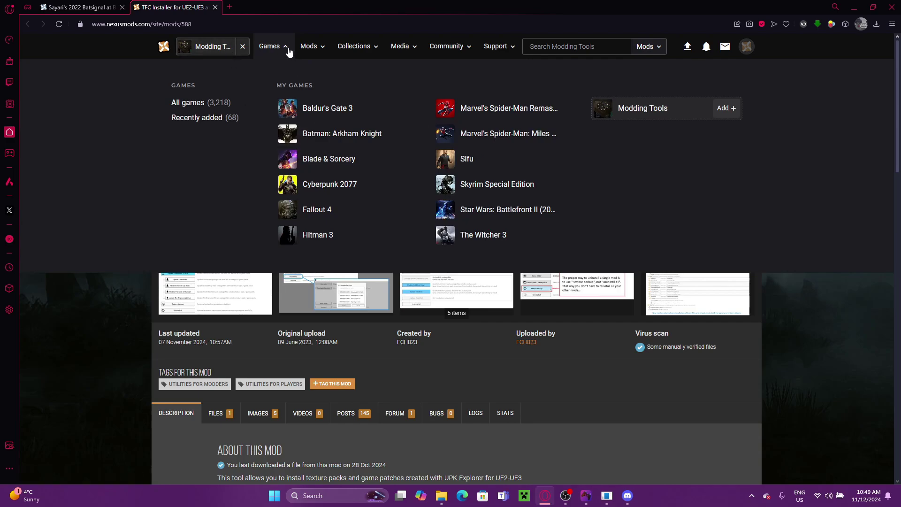
click(287, 47)
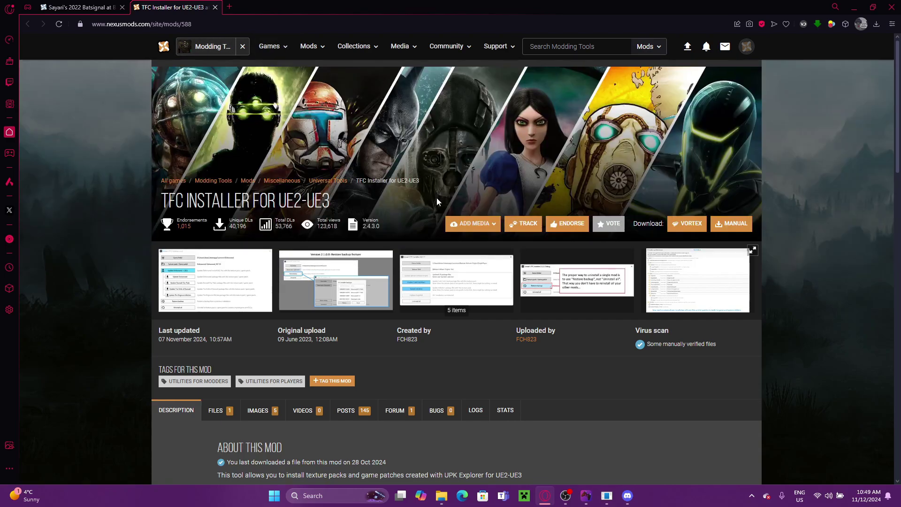
Step: Expand the TFC Installer's requirements, start the .Net runtime 6 download and cancel saving it
scroll(436, 198, down, 4)
scroll(282, 282, down, 2)
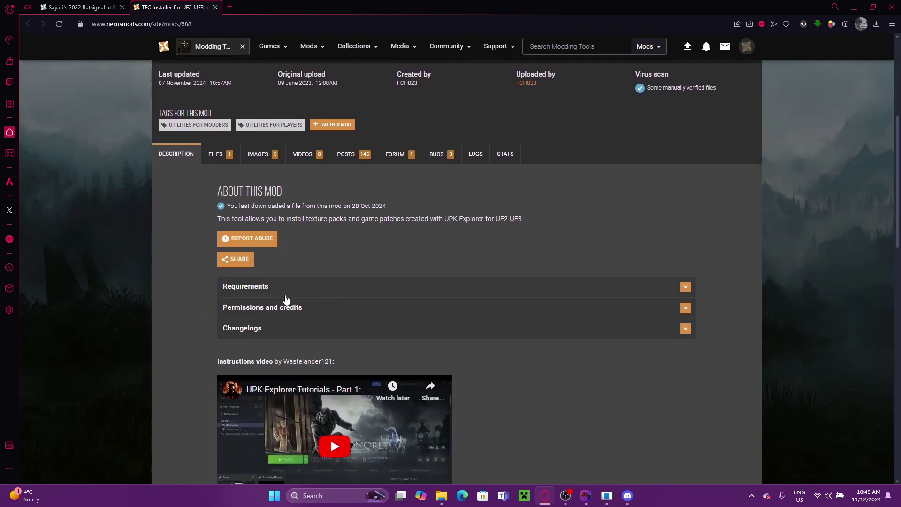
click(308, 267)
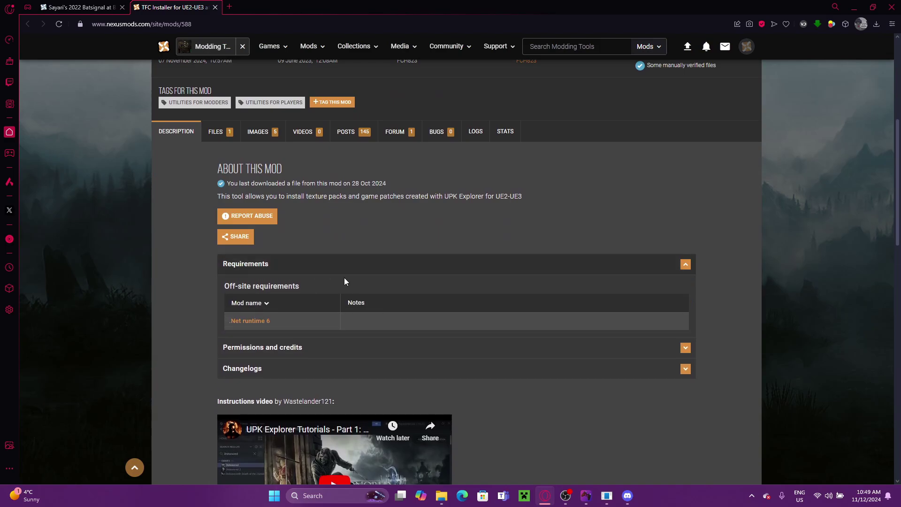
click(257, 324)
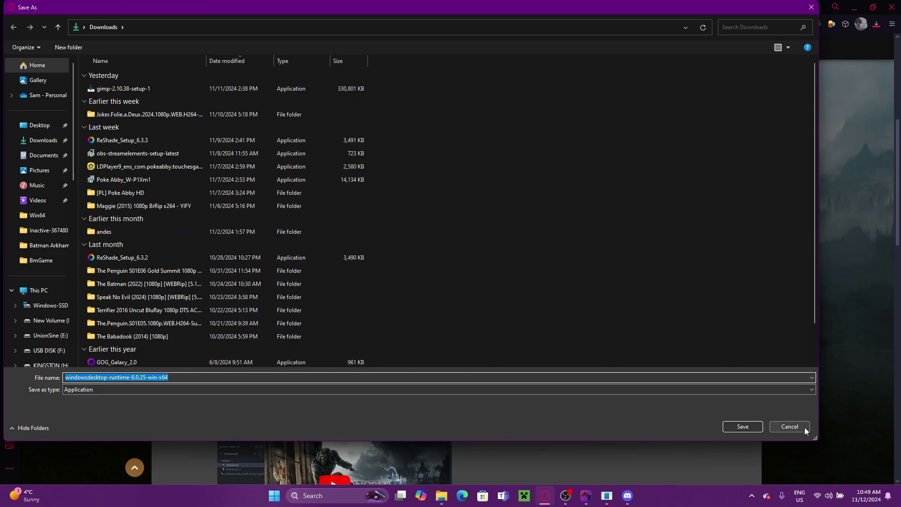
click(790, 426)
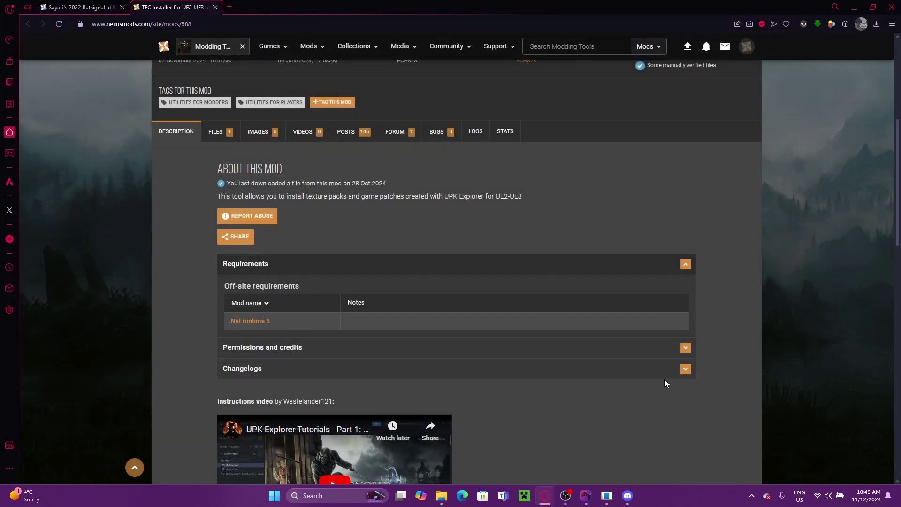
Step: Manually download the TFC Installer main file, version 2.4.3.0, using the free slow download
scroll(482, 317, down, 2)
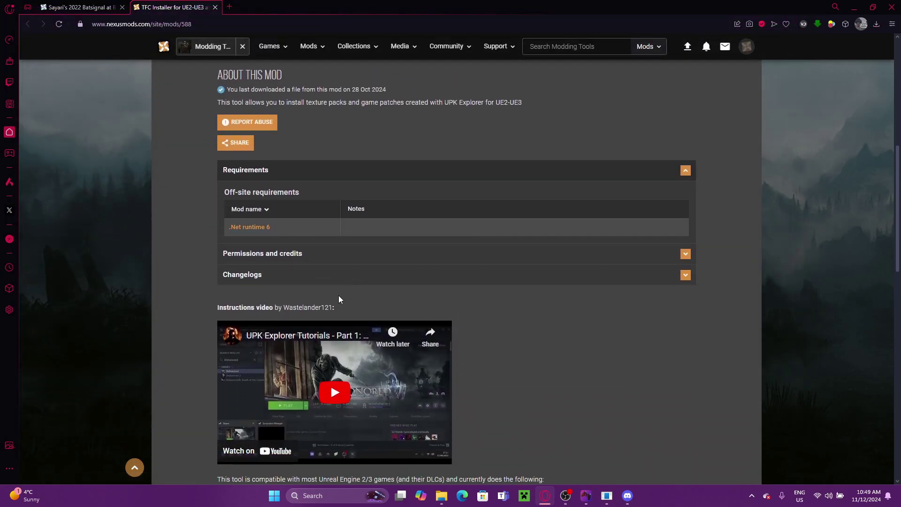
scroll(429, 286, down, 3)
scroll(429, 299, down, 1)
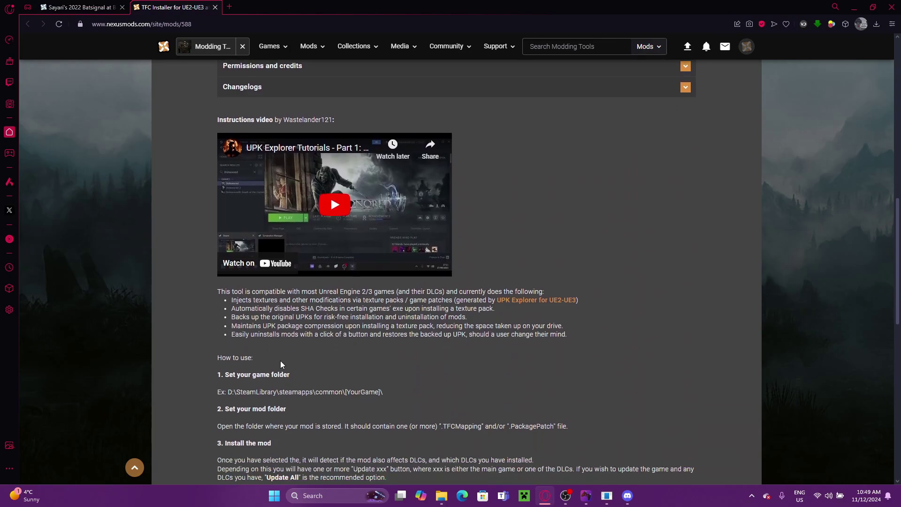
scroll(286, 347, up, 9)
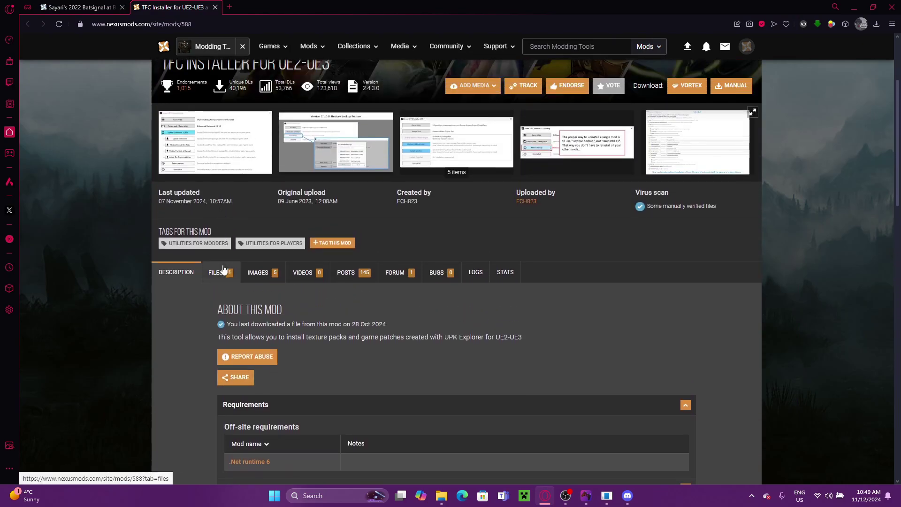
click(223, 269)
scroll(386, 375, down, 1)
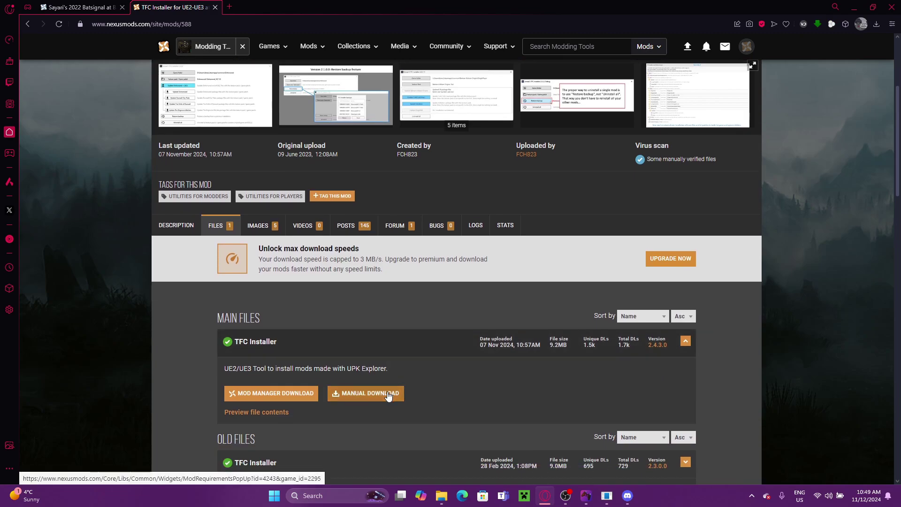
click(387, 396)
scroll(463, 299, down, 1)
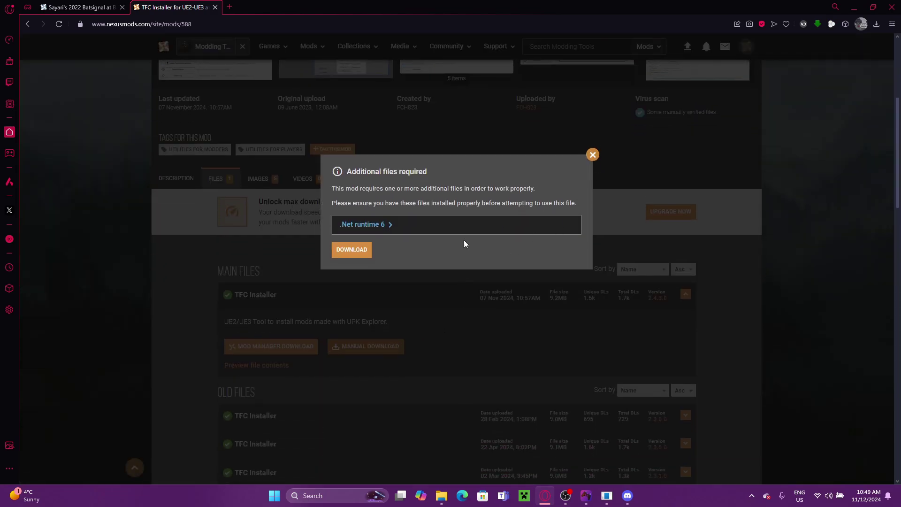
click(366, 257)
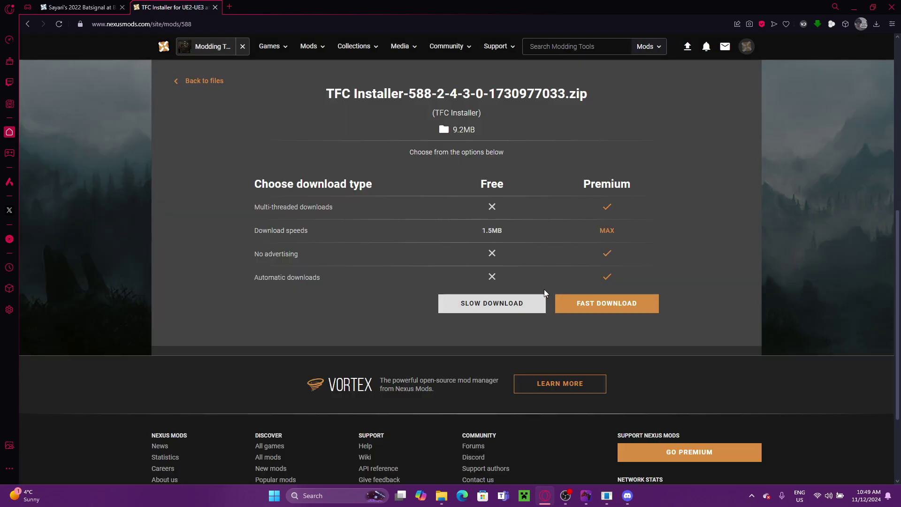
click(508, 295)
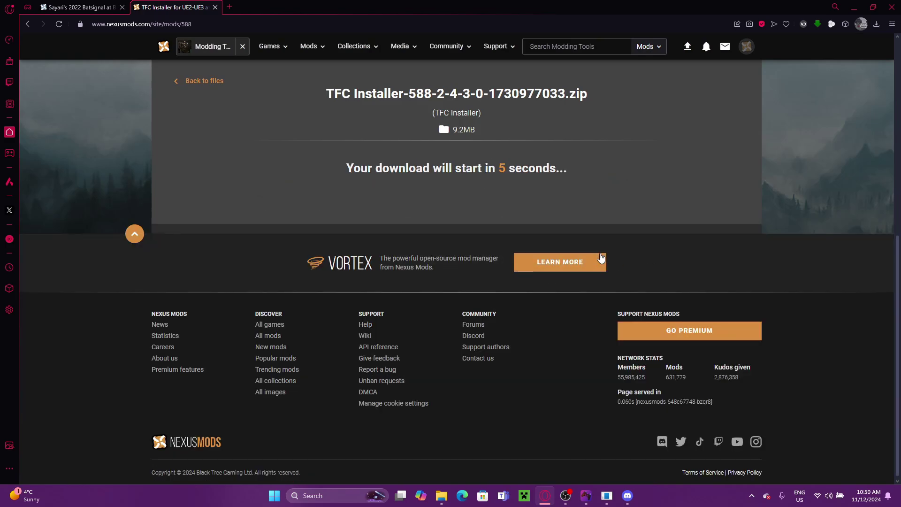
scroll(586, 255, up, 1)
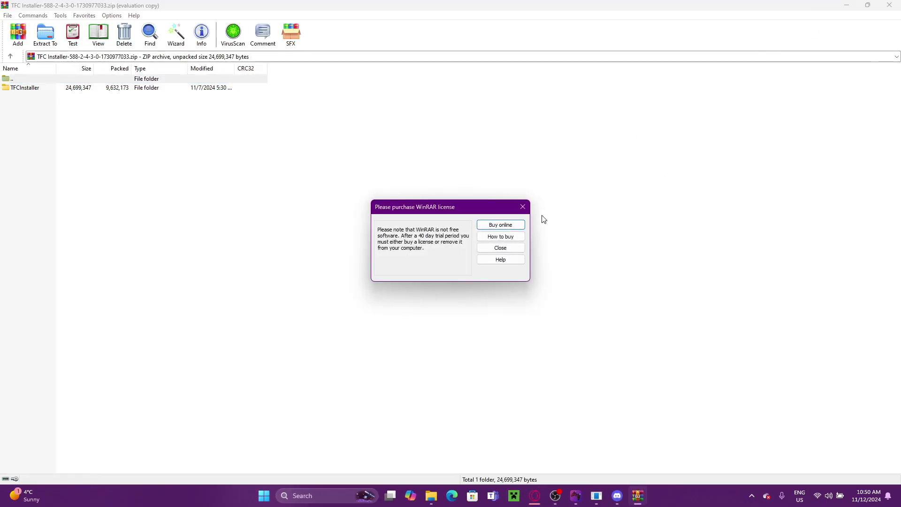
Step: Dismiss the WinRAR licence notice and switch to File Explorer to open the mod programs folder on New Volume (D:)
click(522, 206)
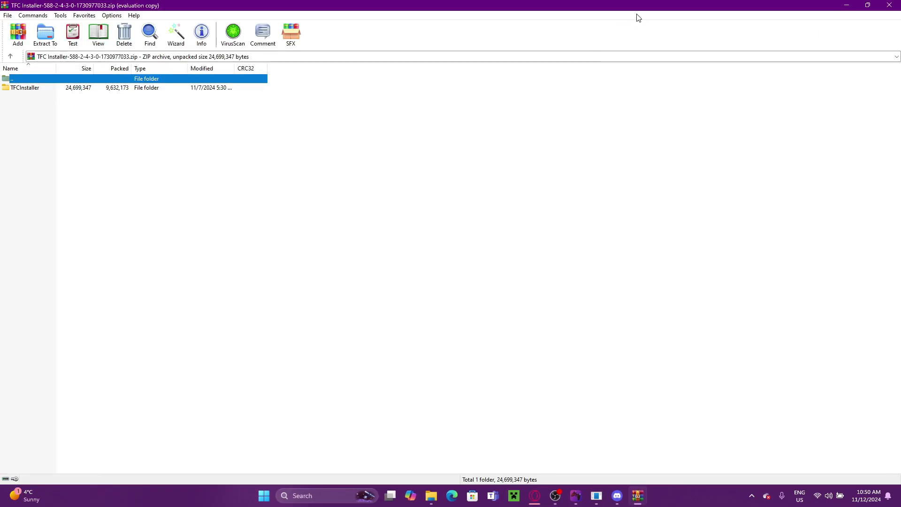
drag(642, 15, 686, 3)
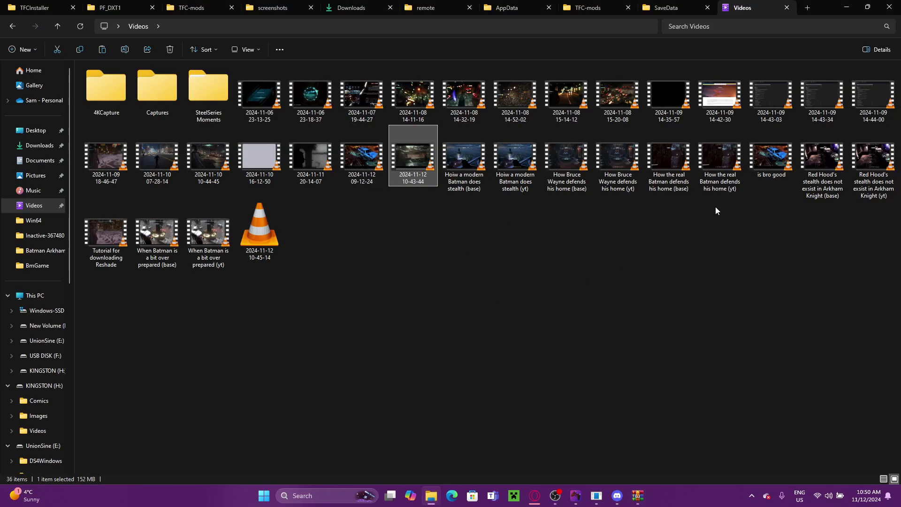
click(192, 7)
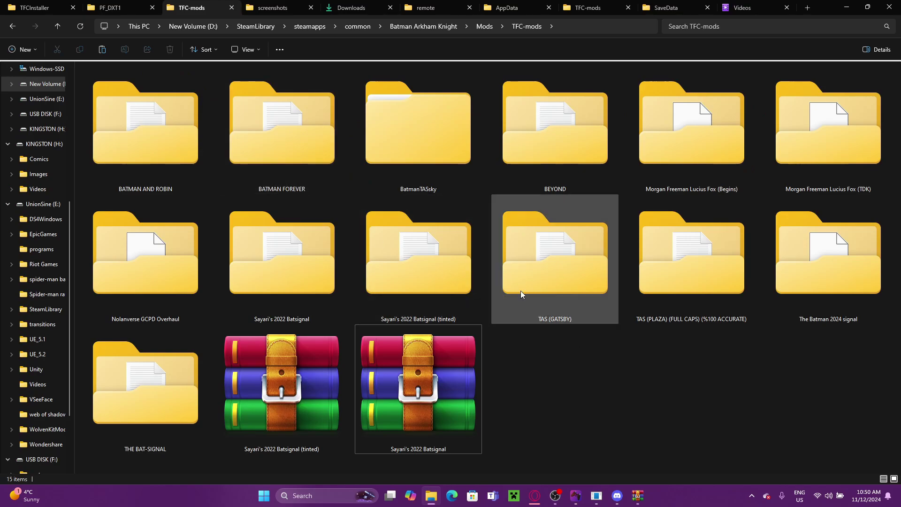
click(115, 8)
click(40, 8)
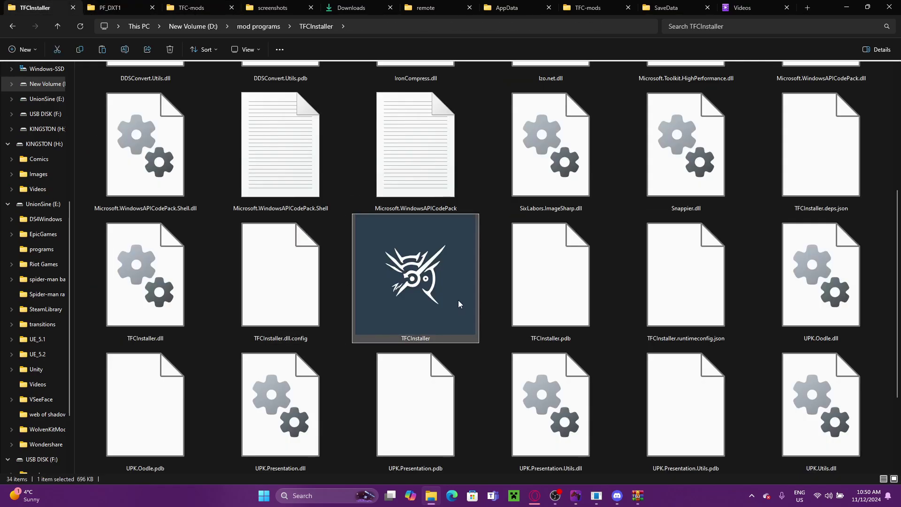
key(BackSpace)
click(548, 428)
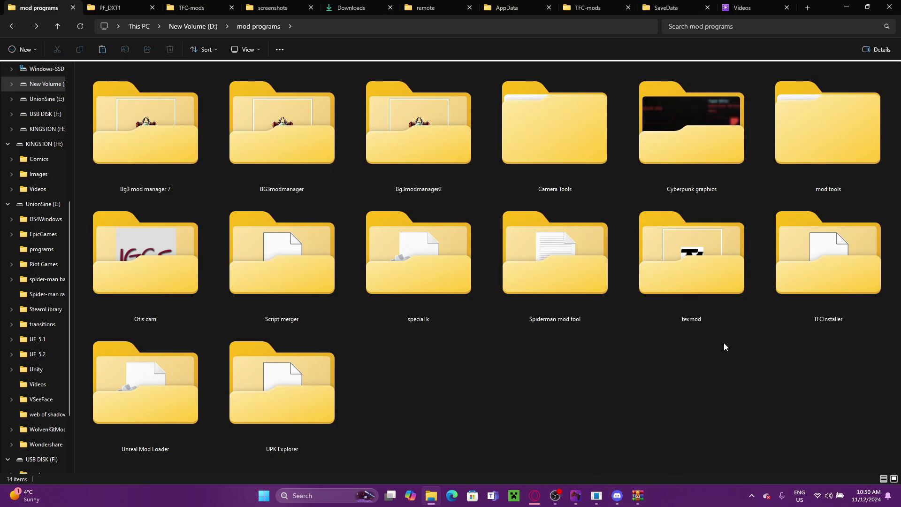
Step: Create a folder named New TFC in the mod programs folder
right_click(732, 381)
mouse_move(731, 326)
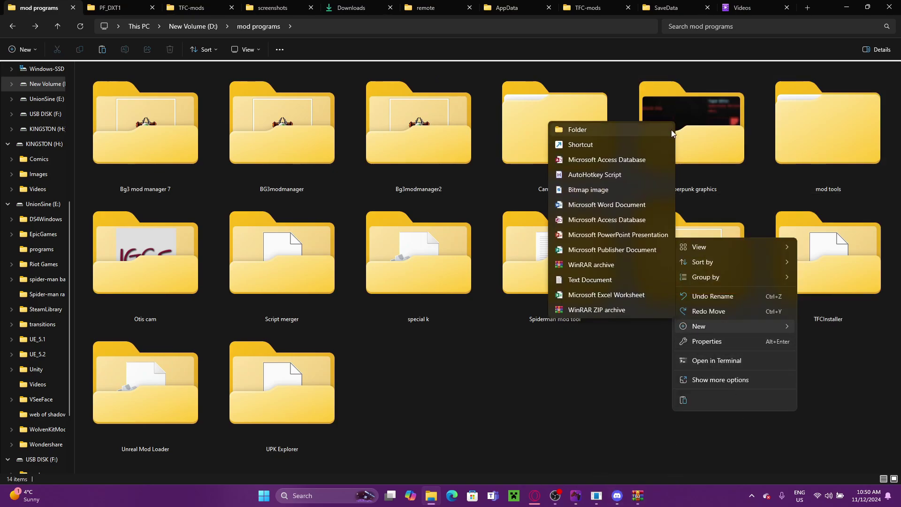
click(608, 134)
text(NE)
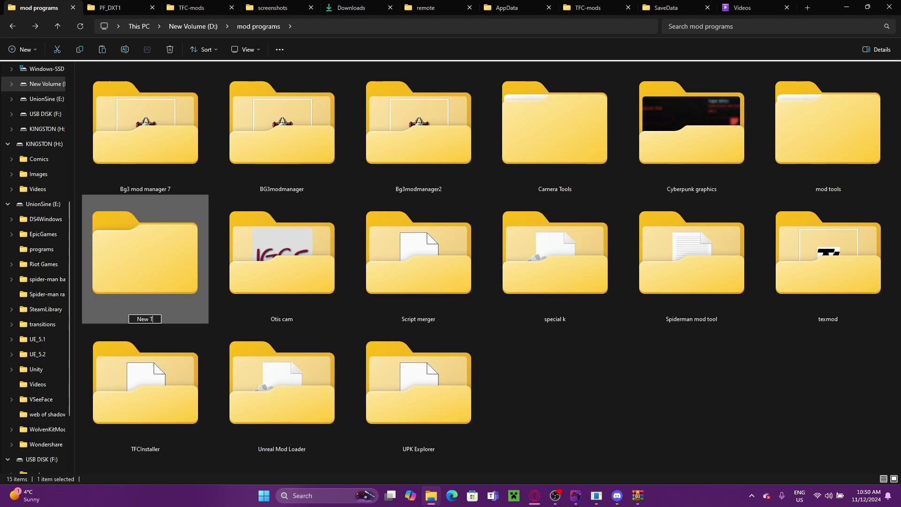
key(Return)
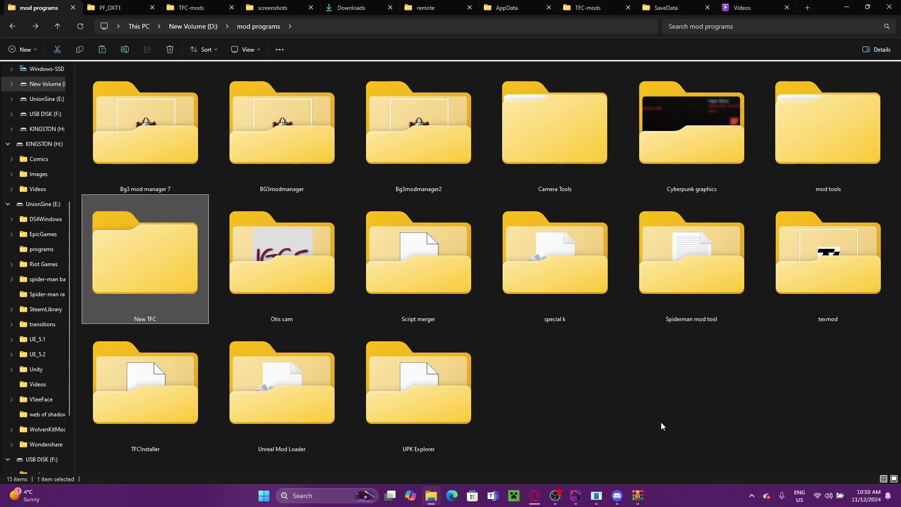
Step: Extract the TFCInstaller folder from the downloaded WinRAR archive into the New TFC folder and close WinRAR
click(637, 496)
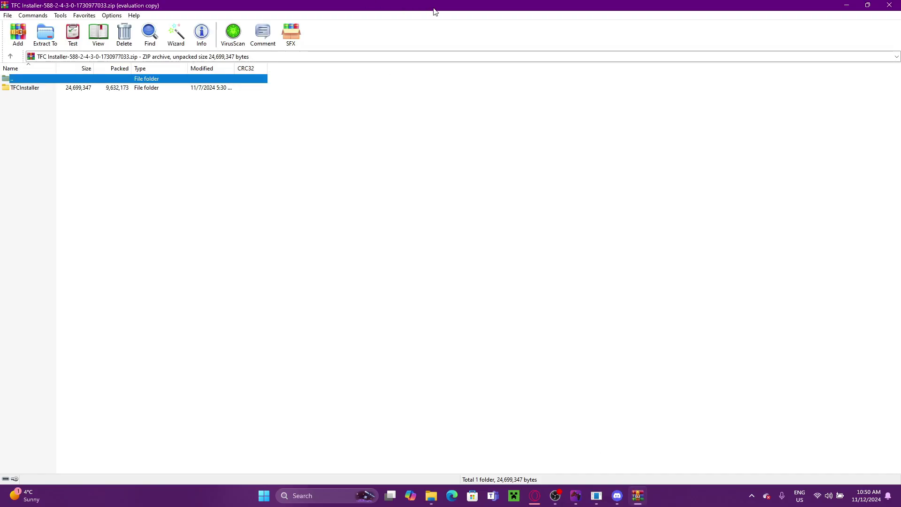
drag(435, 10, 627, 113)
drag(329, 190, 136, 275)
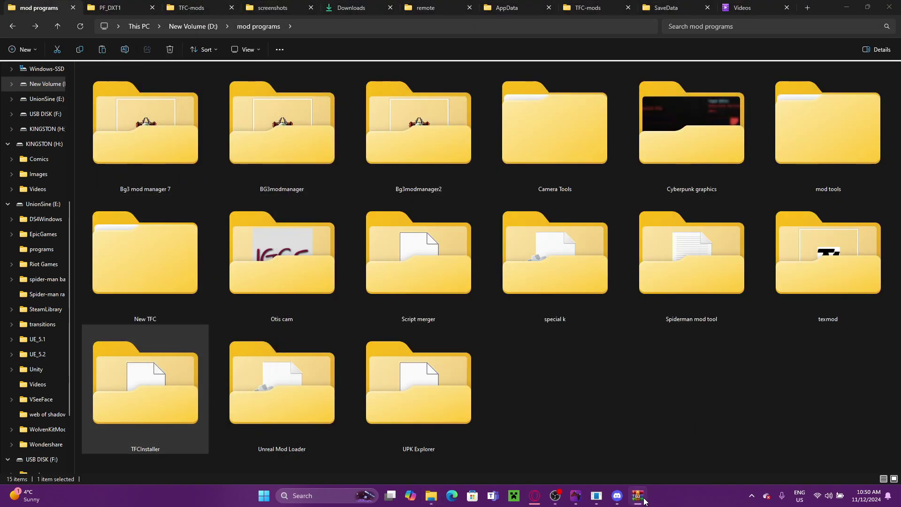
right_click(637, 496)
click(633, 471)
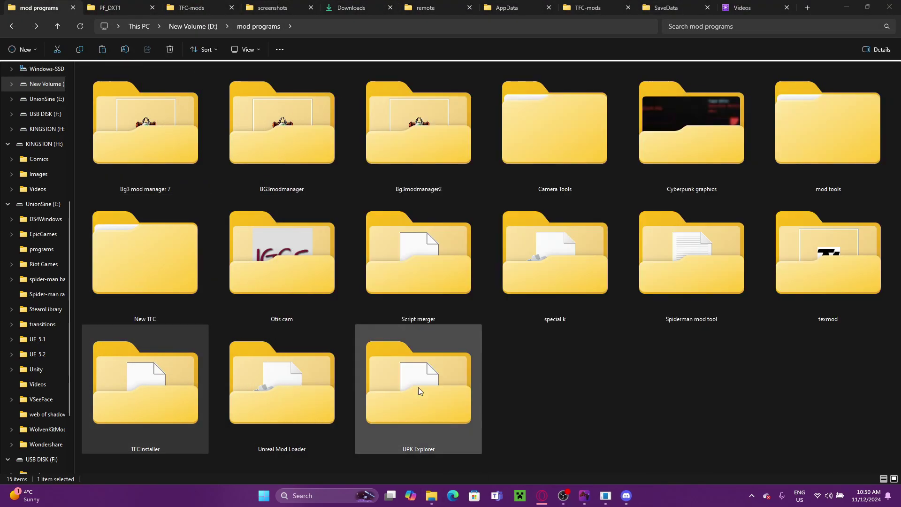
Step: Launch TFCInstaller from the TFCInstaller folder inside New TFC, allowing it to run past the Windows SmartScreen warning
double_click(162, 378)
key(alt+Left)
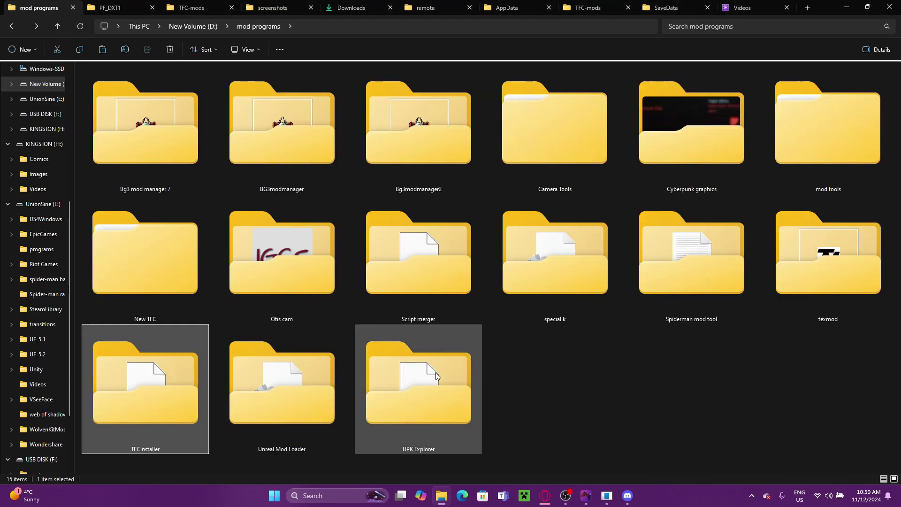
double_click(131, 270)
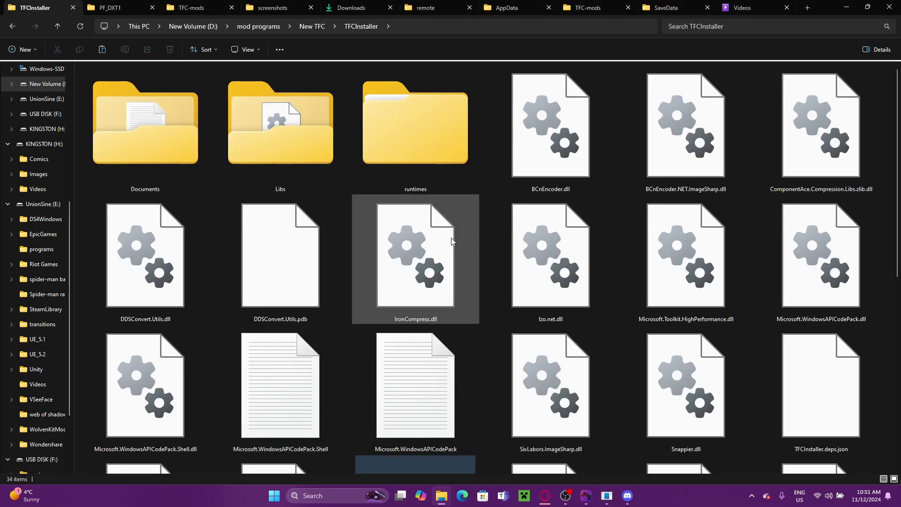
scroll(451, 235, down, 3)
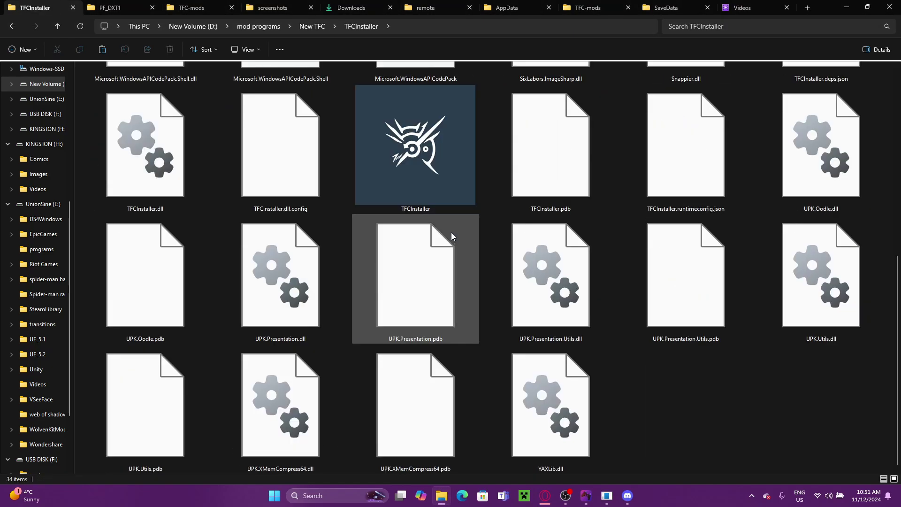
double_click(426, 173)
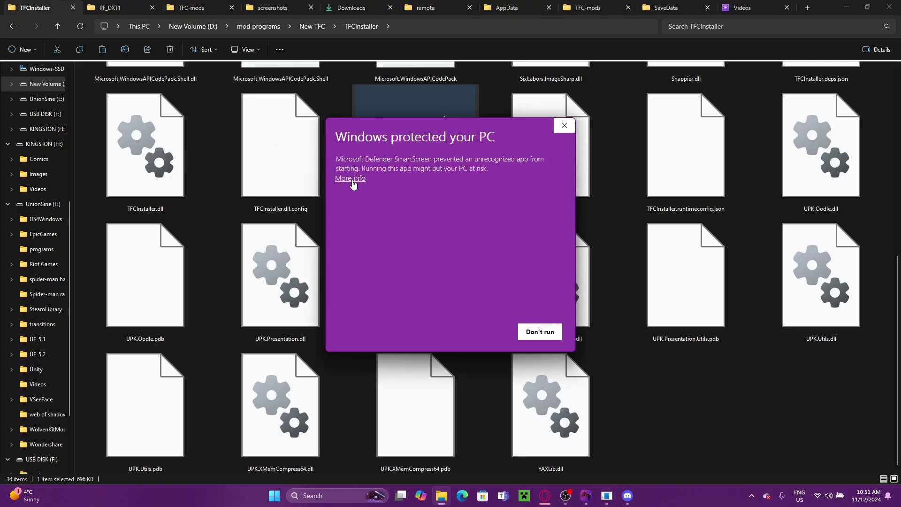
click(353, 179)
click(483, 331)
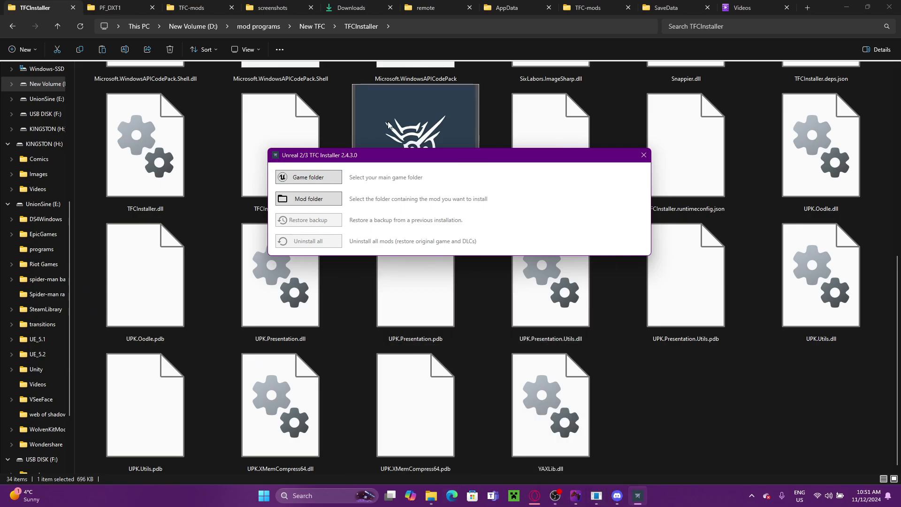
Step: Switch to the browser, close the TFC Installer page and manually download the main file of Sayari's 2022 Batsignal
click(537, 497)
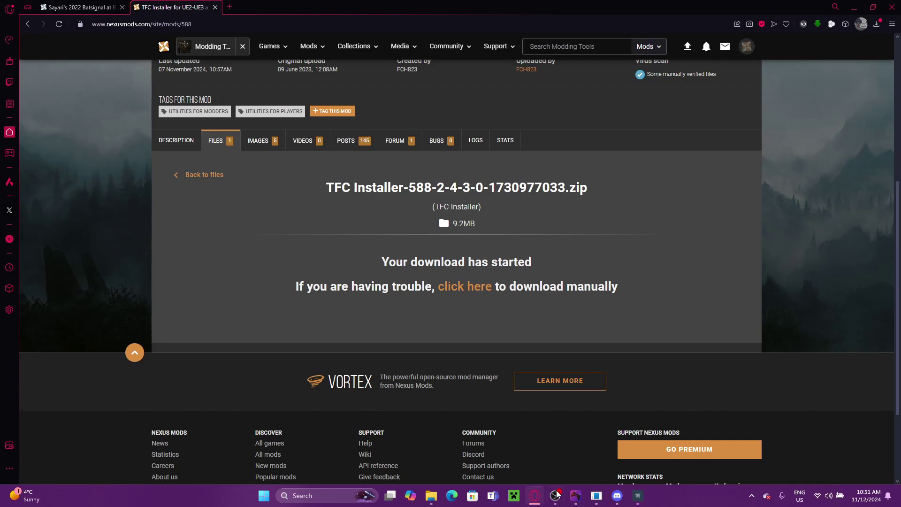
click(214, 7)
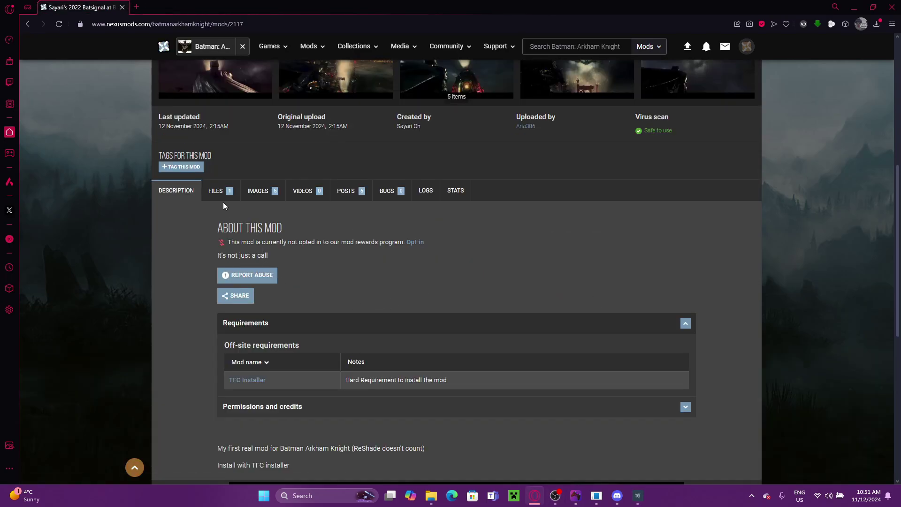
click(221, 192)
scroll(452, 336, up, 5)
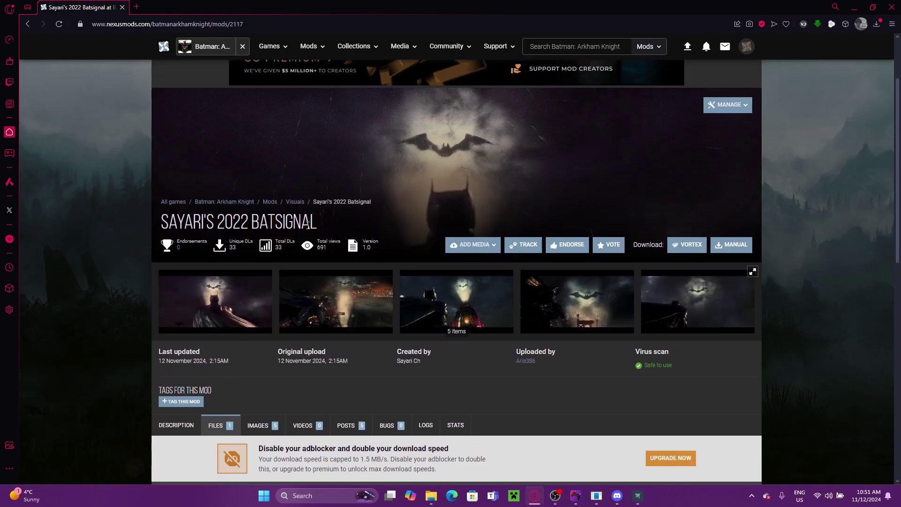
scroll(319, 264, down, 3)
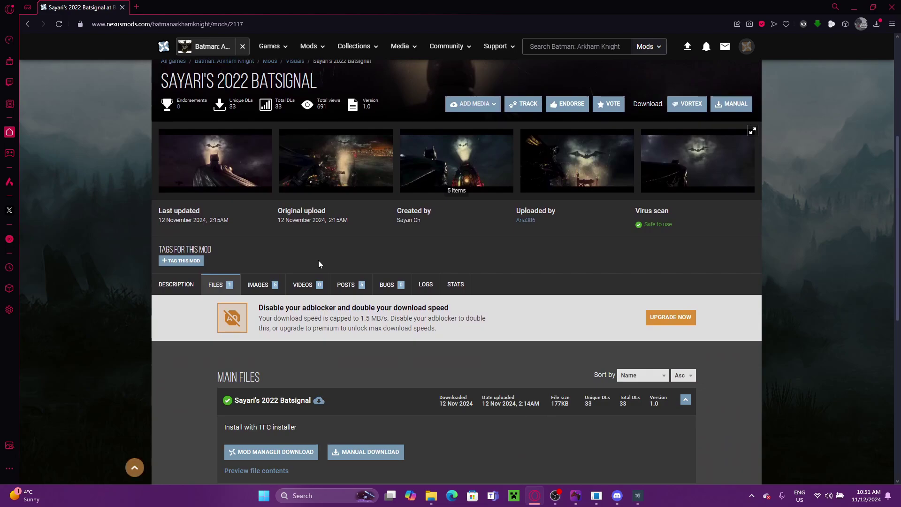
scroll(319, 260, down, 2)
click(375, 359)
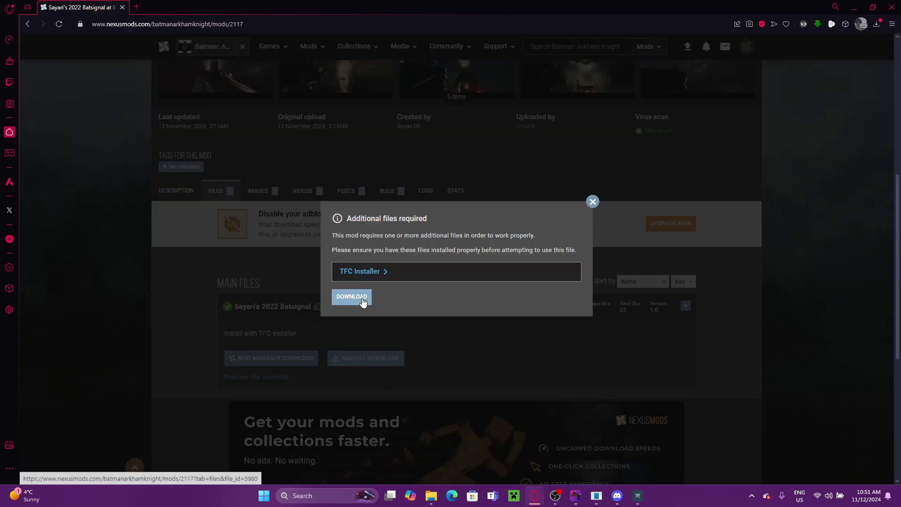
click(363, 300)
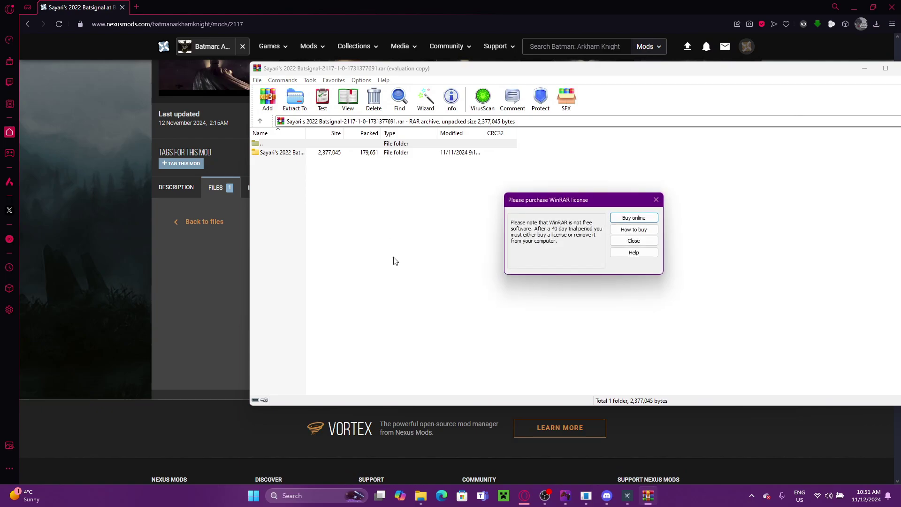
Step: Dismiss the WinRAR licence notice and switch to the game's TFC-mods folder in File Explorer
key(Escape)
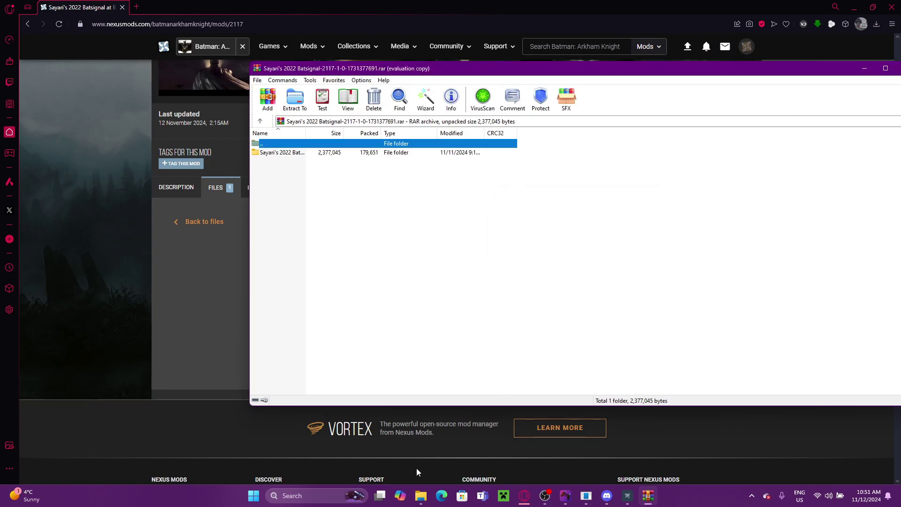
click(413, 498)
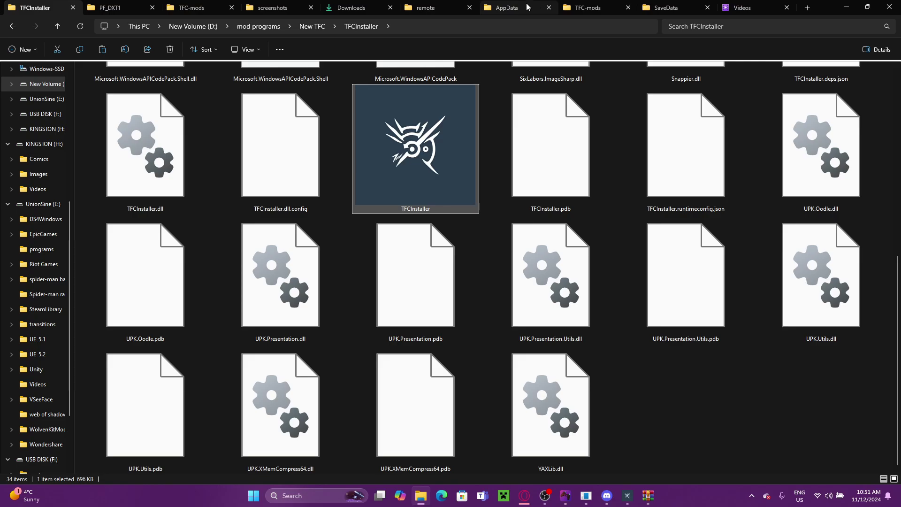
click(605, 6)
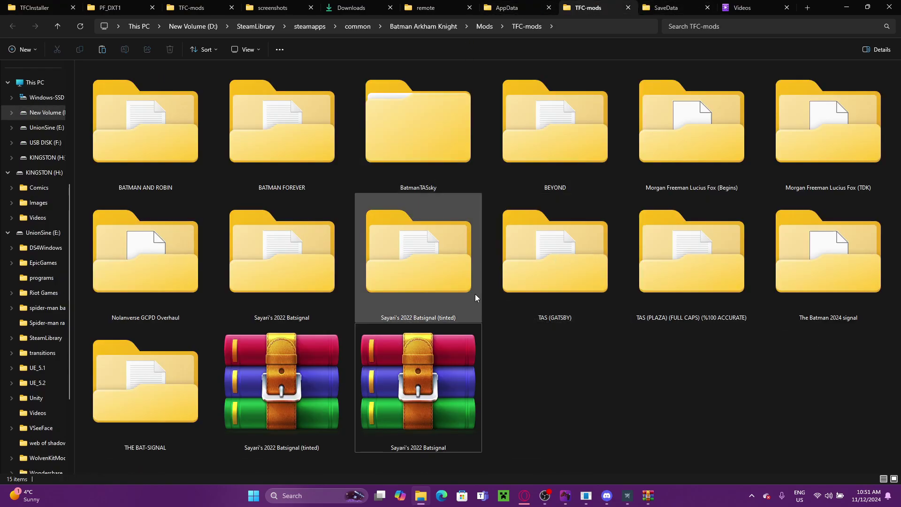
Step: Look through the Batman Arkham Knight game folder and its TFCInstallerBackups folder, and return to TFC-mods through Mods
click(429, 27)
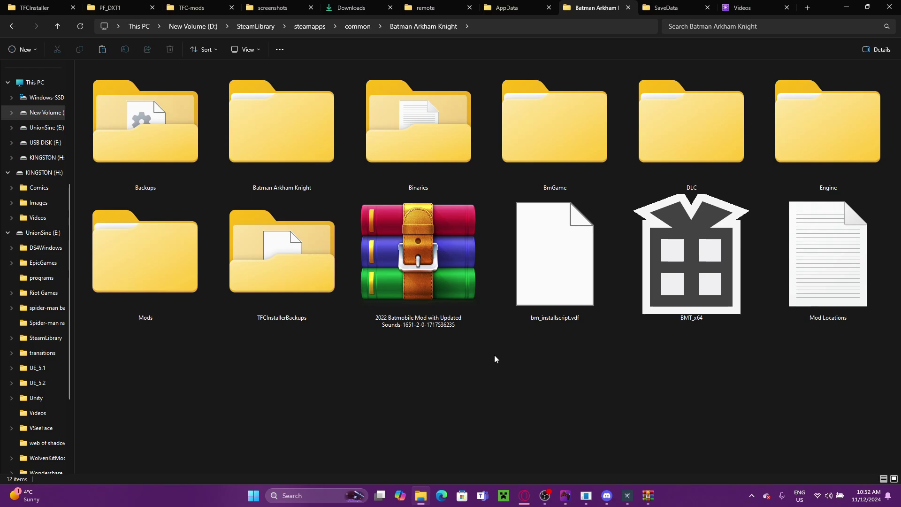
double_click(294, 306)
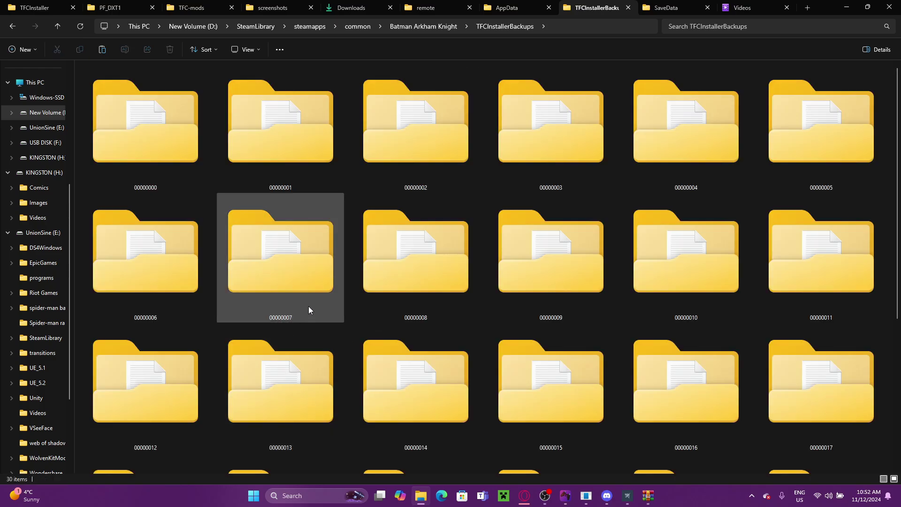
key(alt+Left)
click(188, 278)
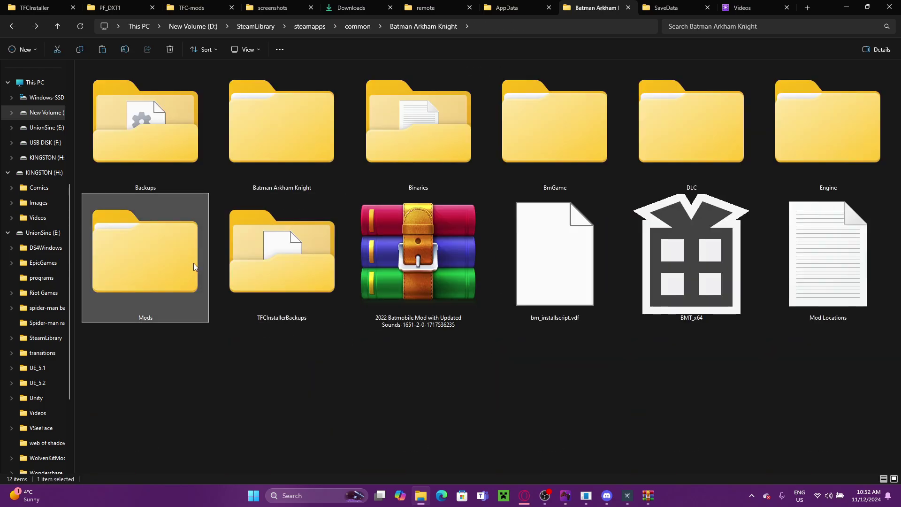
double_click(193, 263)
click(805, 250)
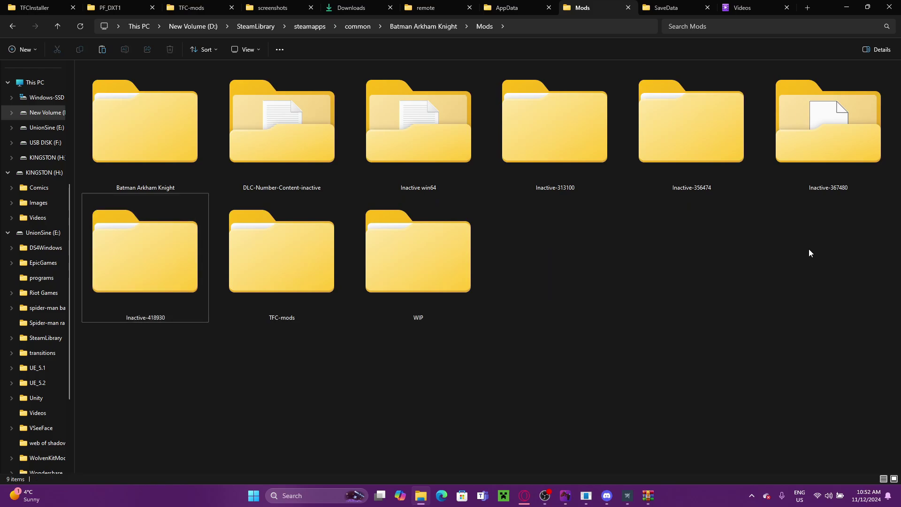
double_click(327, 273)
Step: Extract the Sayari's 2022 Batsignal folder from the downloaded archive into TFC-mods, replacing the existing files
double_click(417, 394)
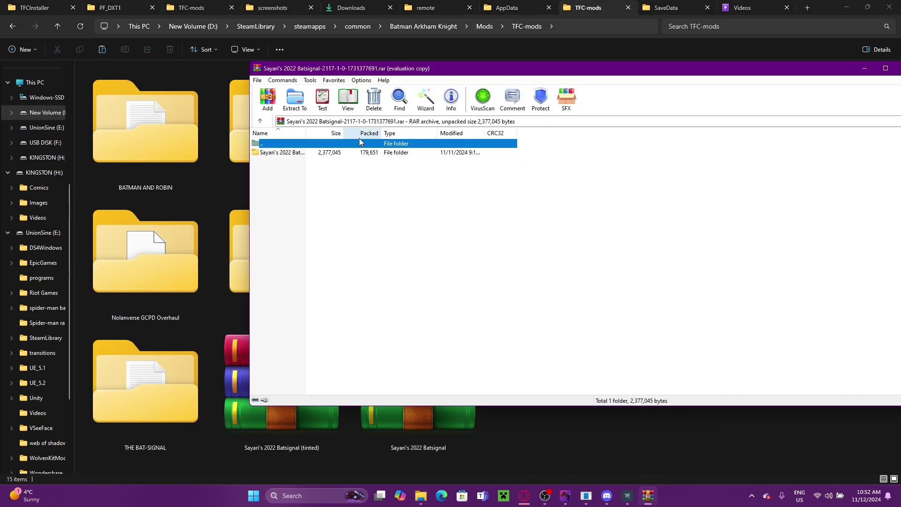
click(320, 154)
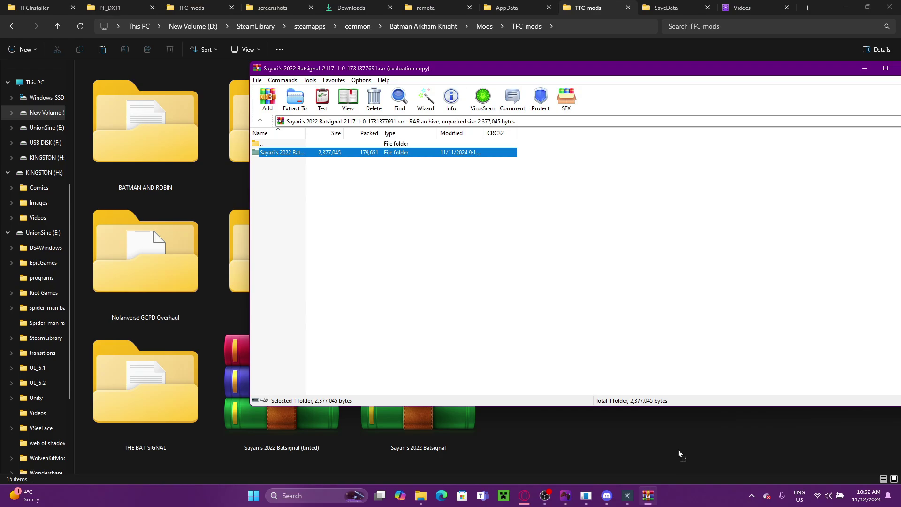
drag(678, 449, 678, 449)
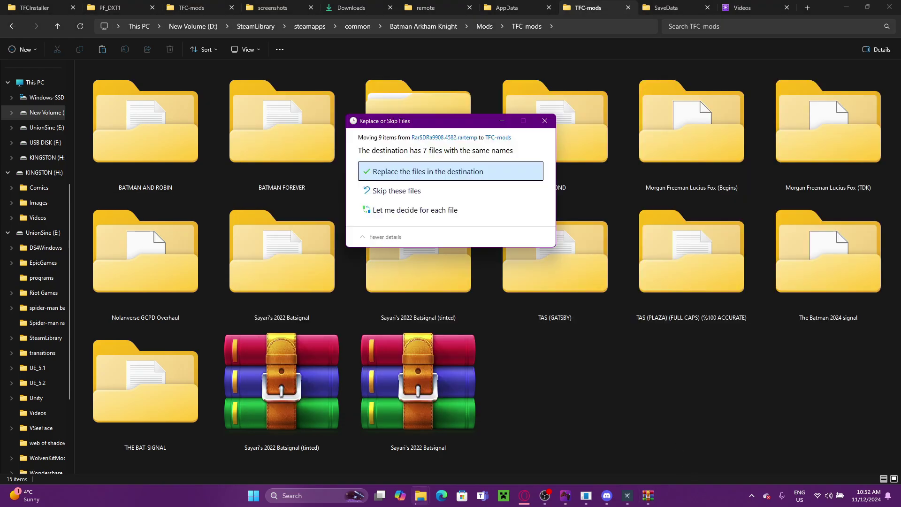
click(481, 176)
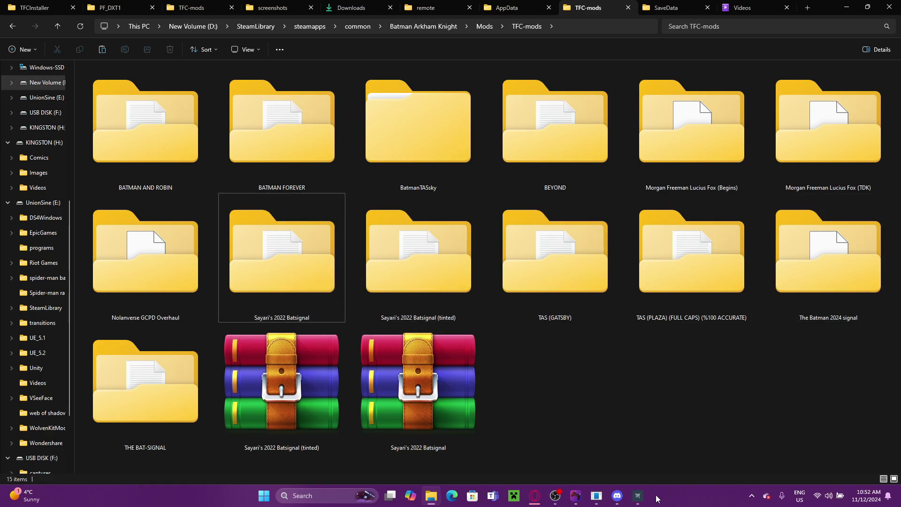
Step: Switch to TFC Installer and set its game folder to the Batman Arkham Knight folder in steamapps\common
click(638, 495)
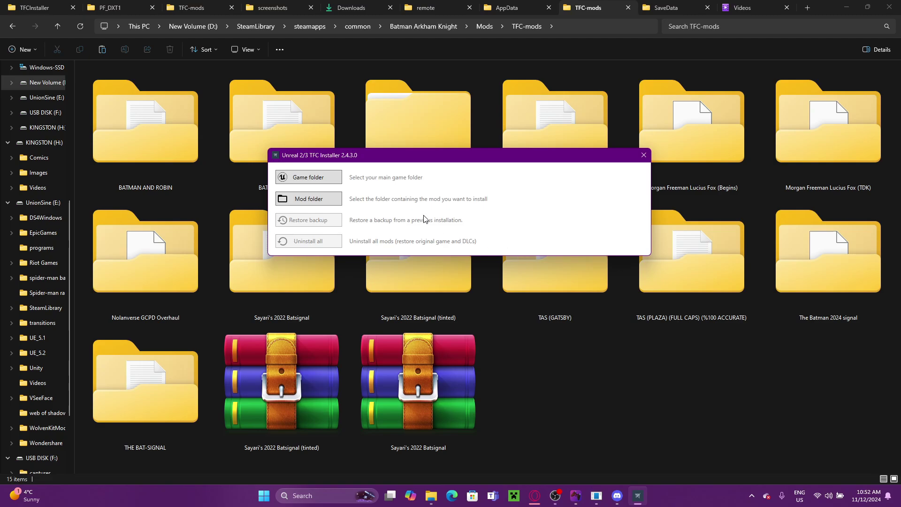
click(318, 179)
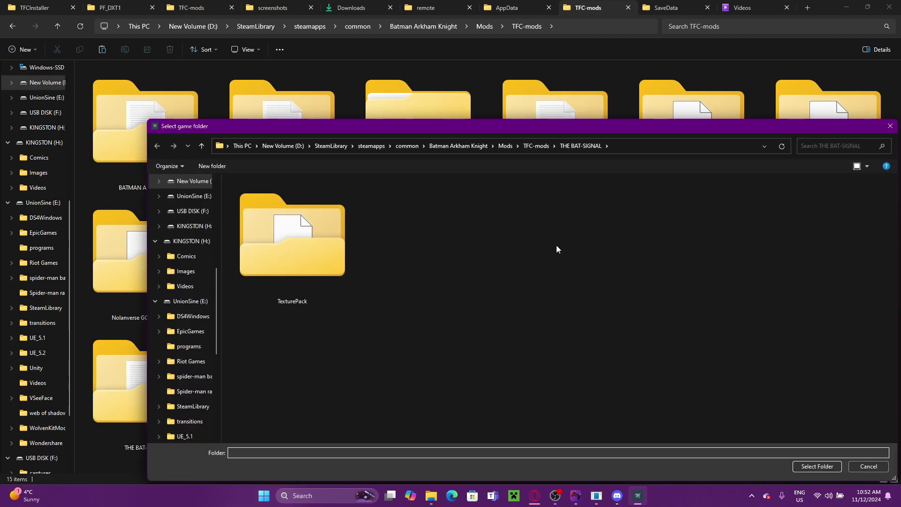
drag(553, 123, 487, 125)
click(402, 144)
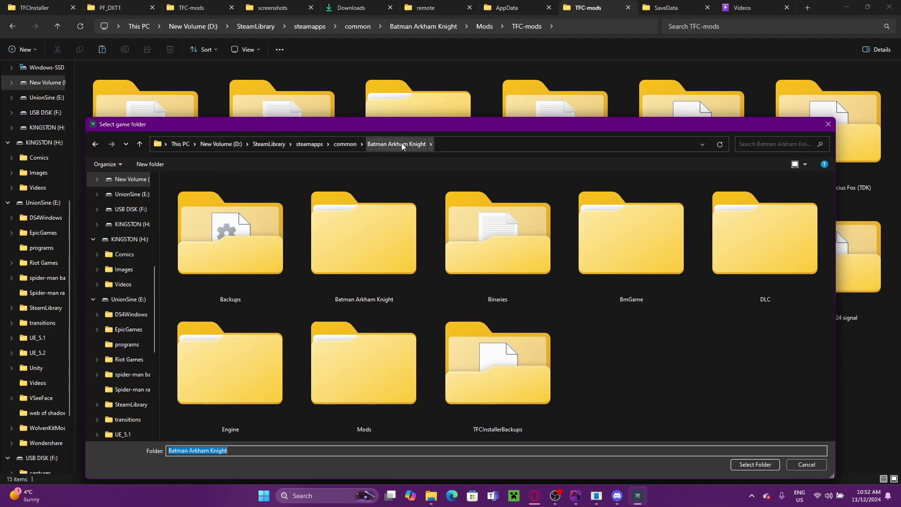
click(767, 467)
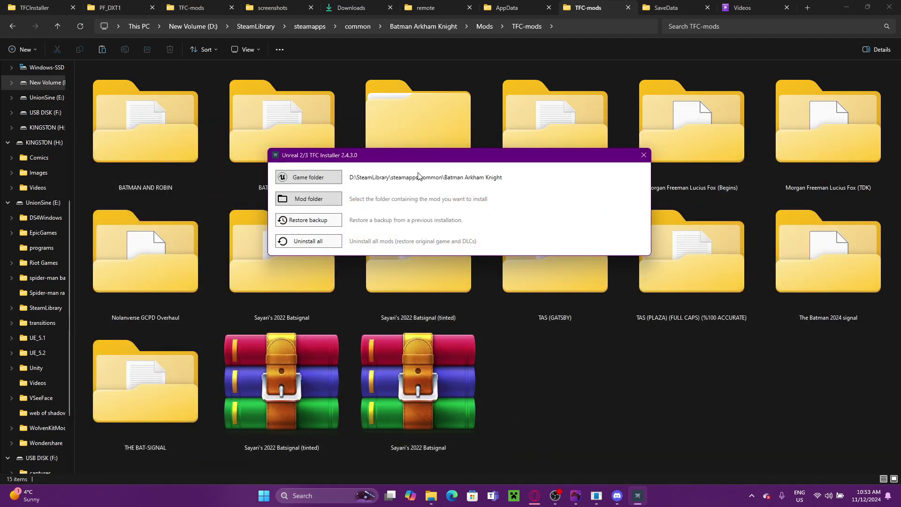
Step: Set the mod folder to Sayari's 2022 Batsignal in the game's Mods\TFC-mods folder
click(316, 202)
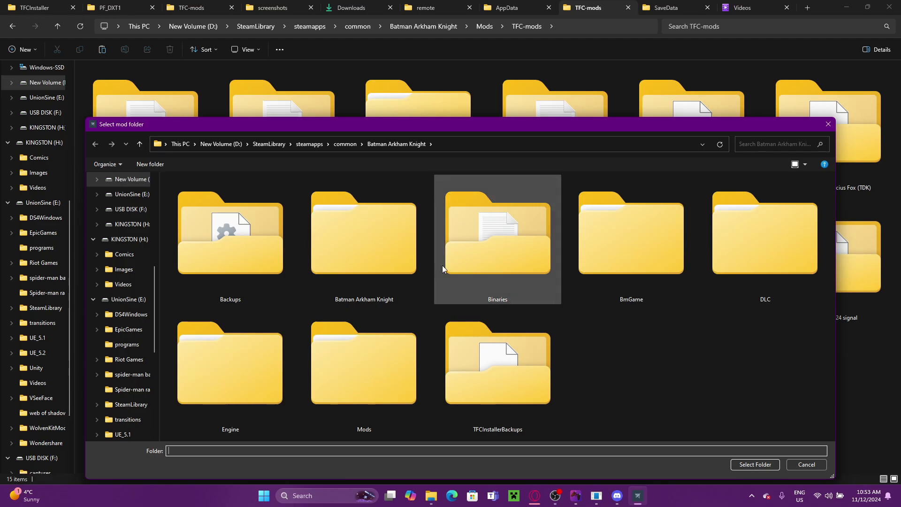
double_click(337, 386)
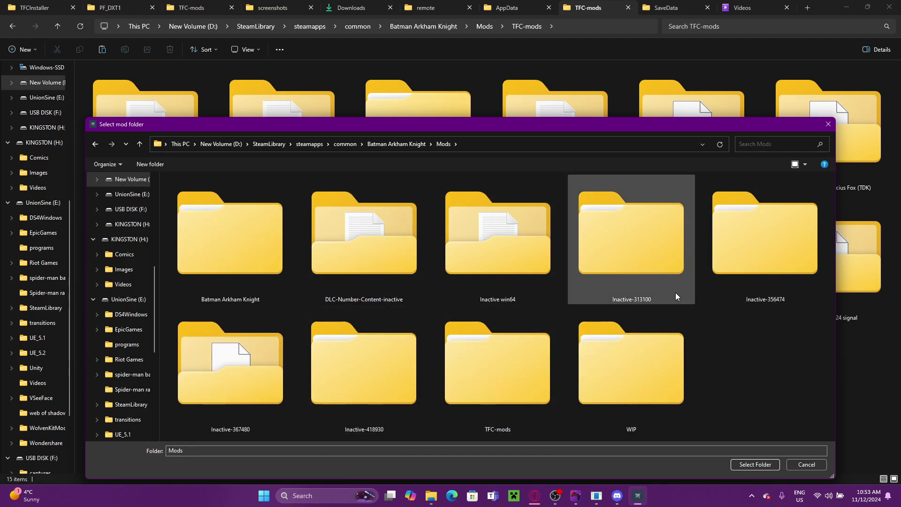
double_click(495, 373)
scroll(492, 355, down, 3)
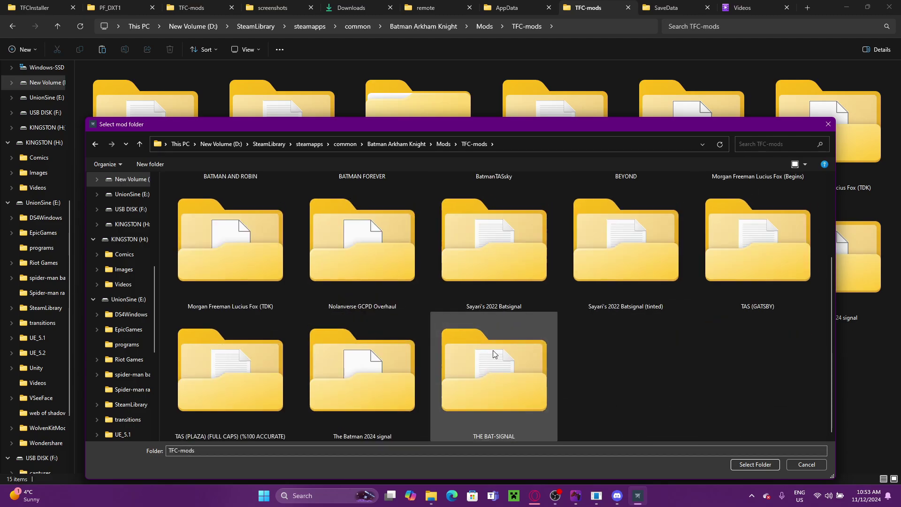
click(500, 269)
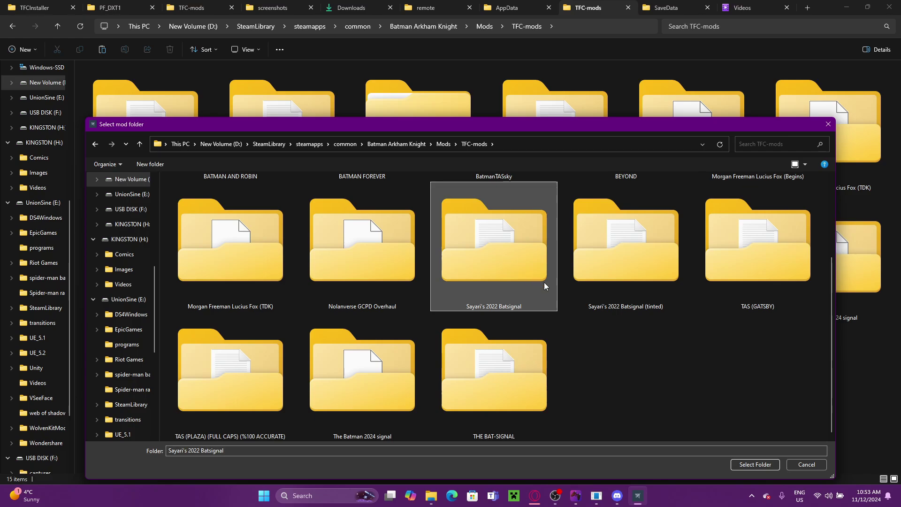
click(754, 465)
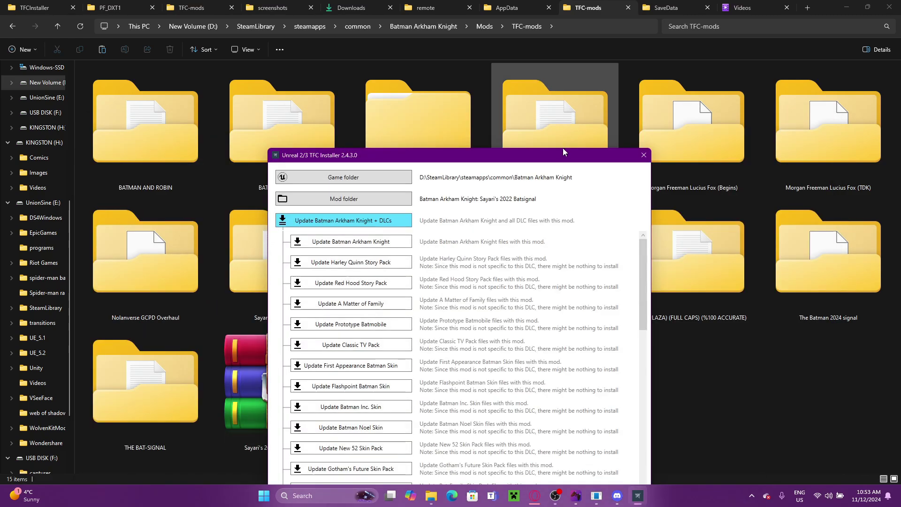
Step: Install the selected mod into Batman Arkham Knight and all its DLCs, and check the list of game and DLC updates through to its end
drag(553, 156, 578, 44)
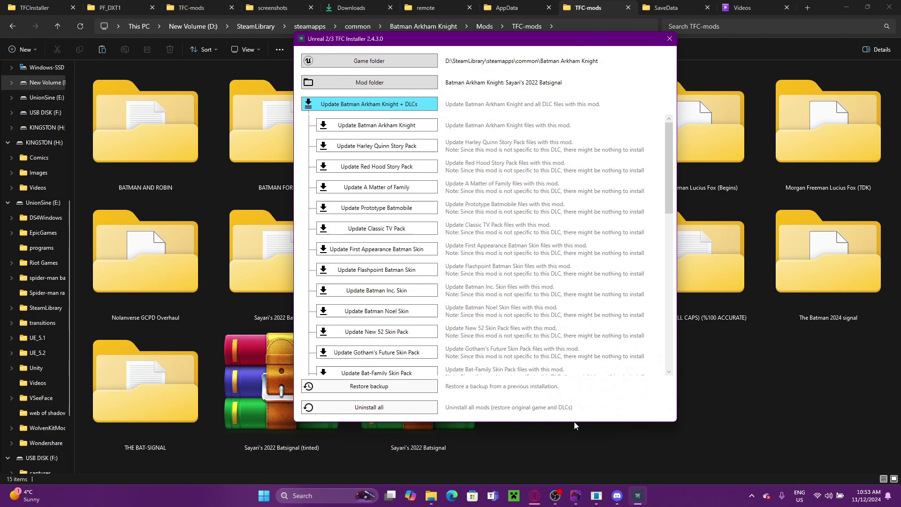
click(375, 105)
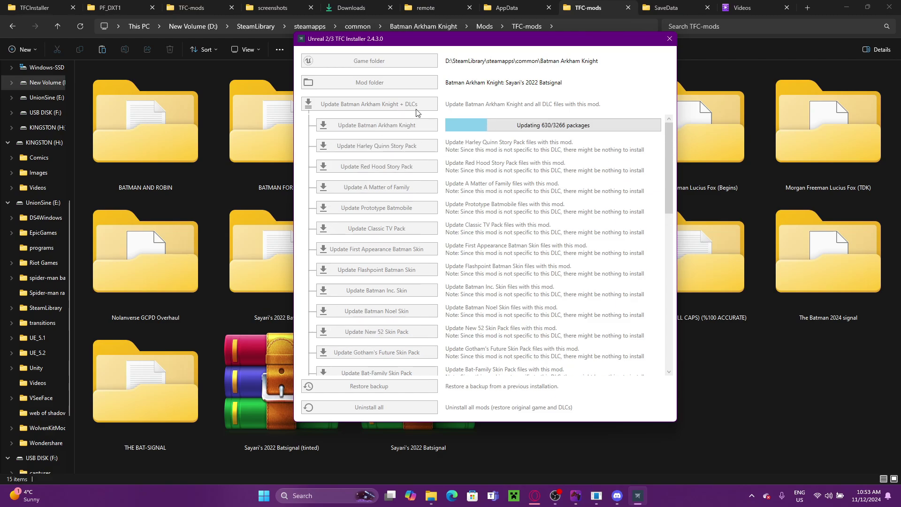
scroll(453, 170, down, 1)
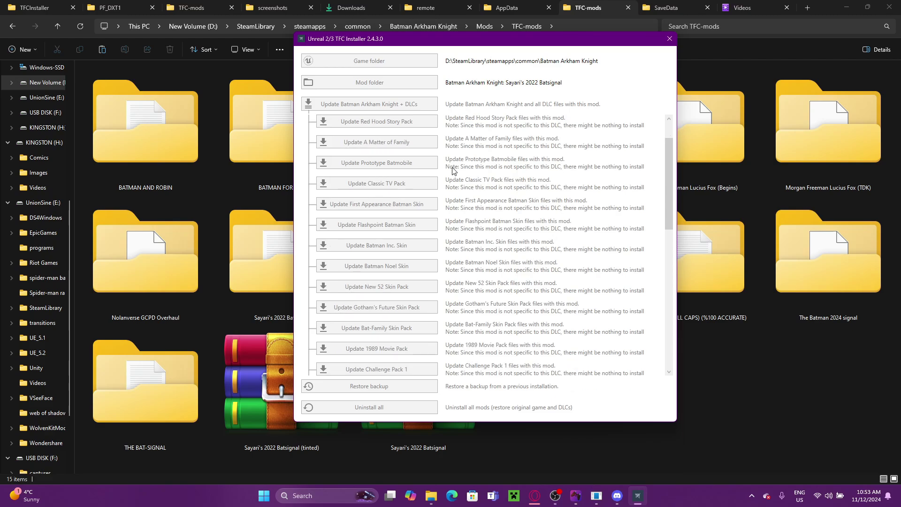
scroll(427, 193, down, 10)
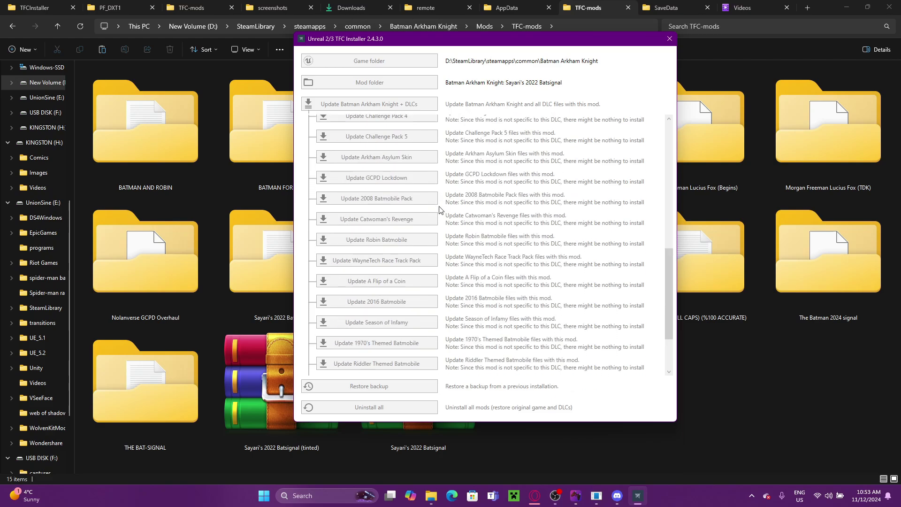
scroll(446, 209, up, 8)
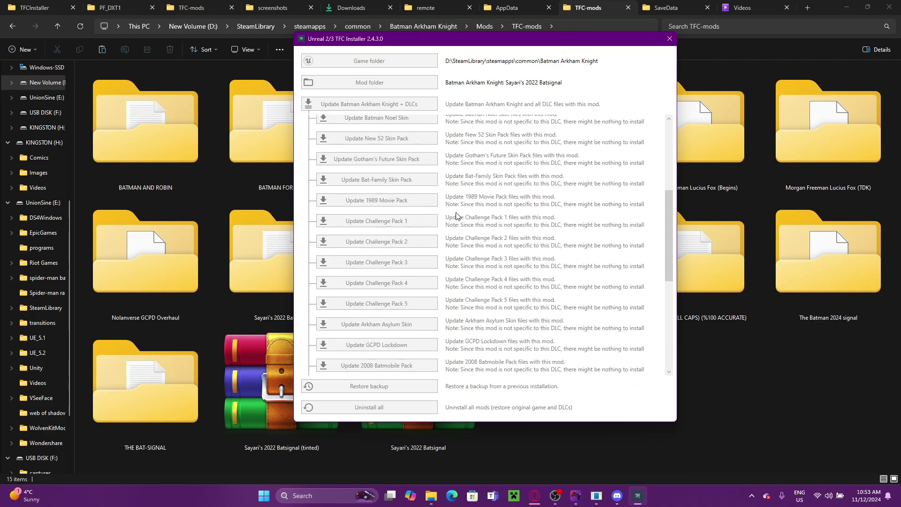
scroll(455, 205, up, 2)
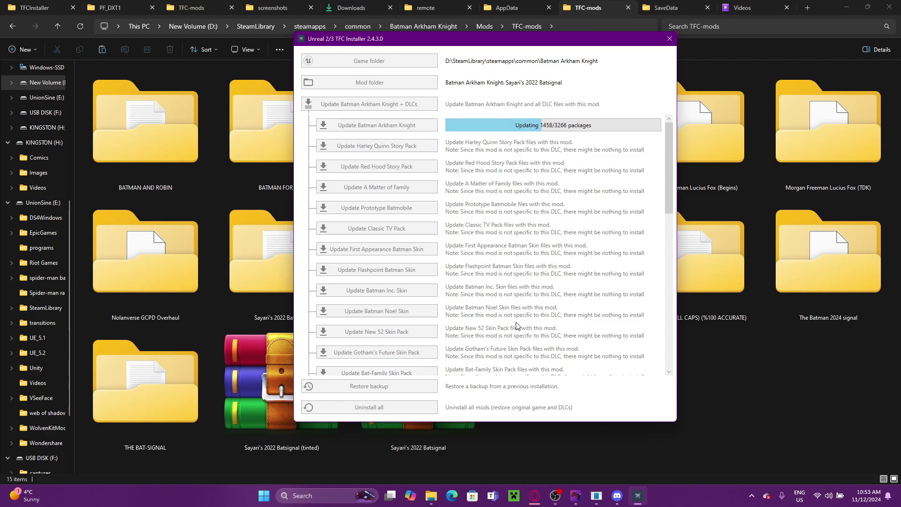
scroll(516, 325, down, 10)
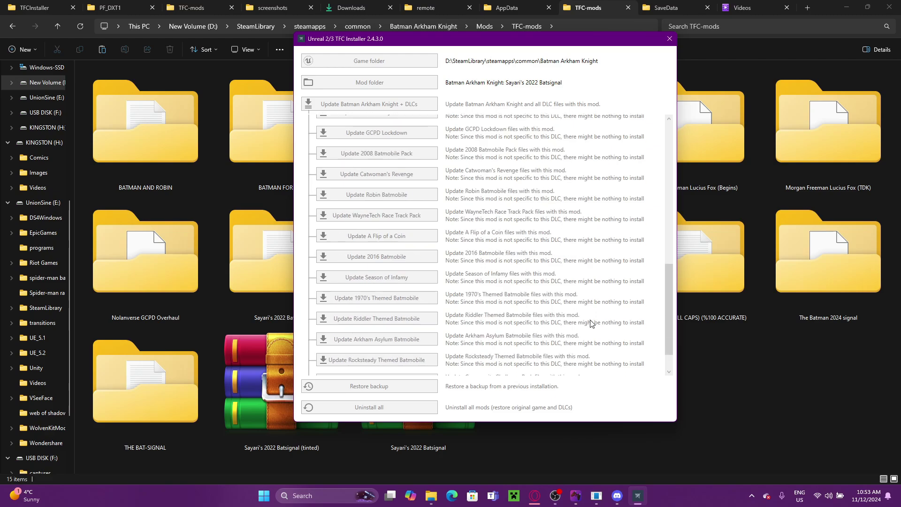
scroll(591, 324, down, 2)
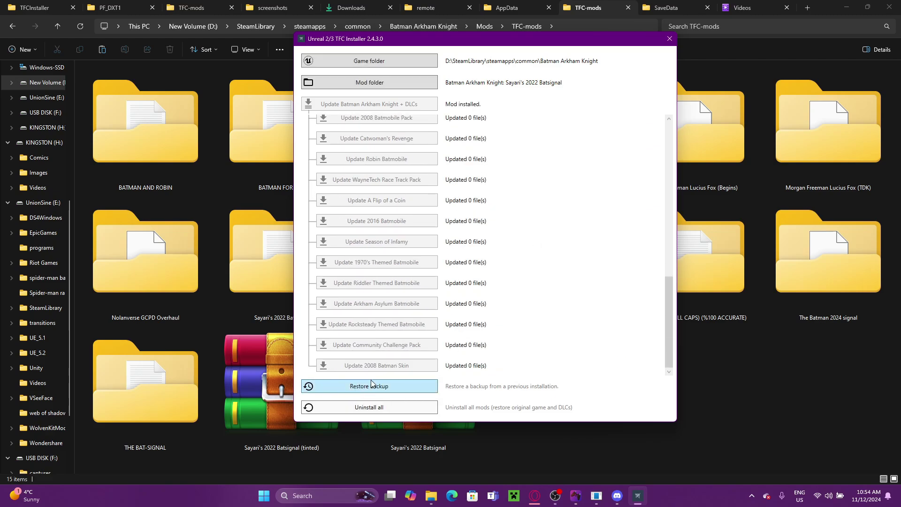
scroll(432, 323, up, 3)
scroll(437, 316, down, 3)
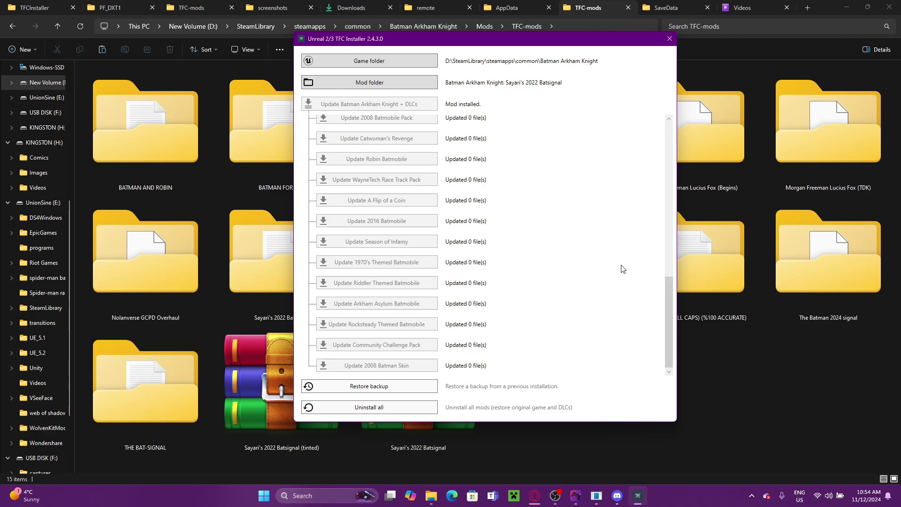
Step: Close TFC Installer, minimize File Explorer and close the Nexus Mods browser window to get back to Steam
click(670, 40)
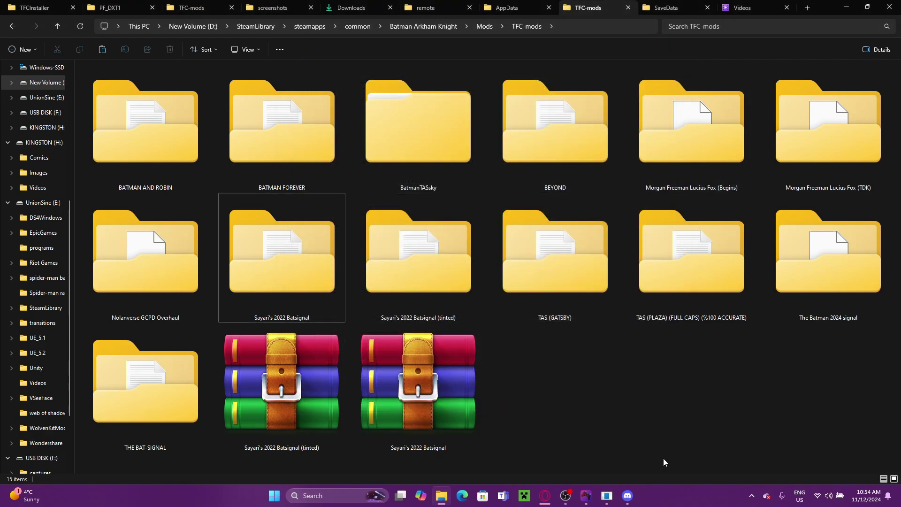
click(847, 8)
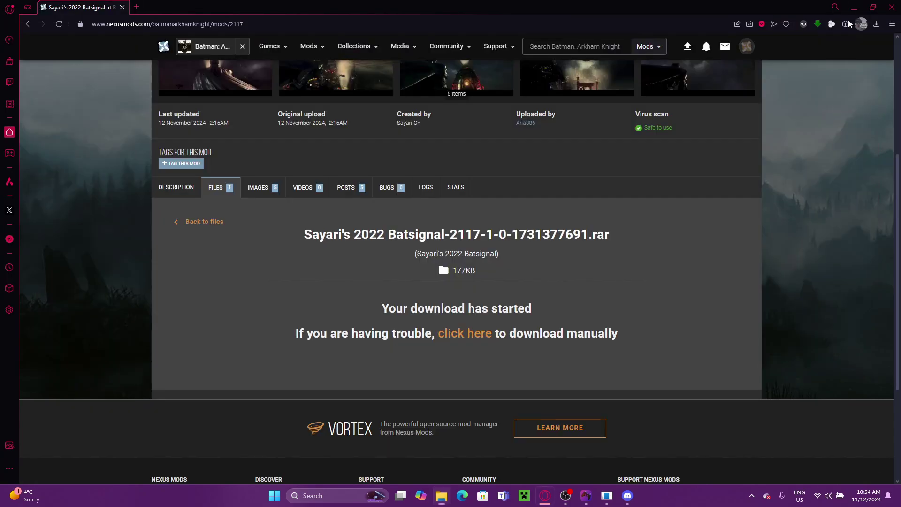
click(891, 7)
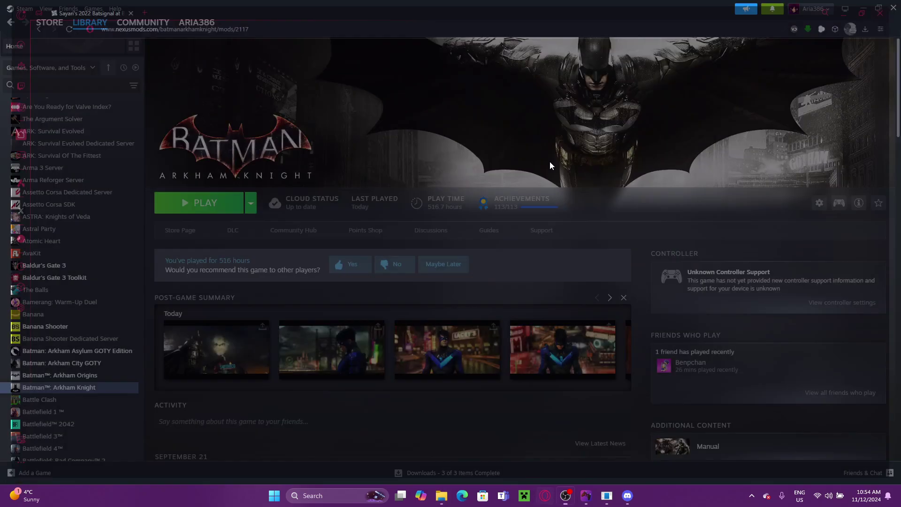